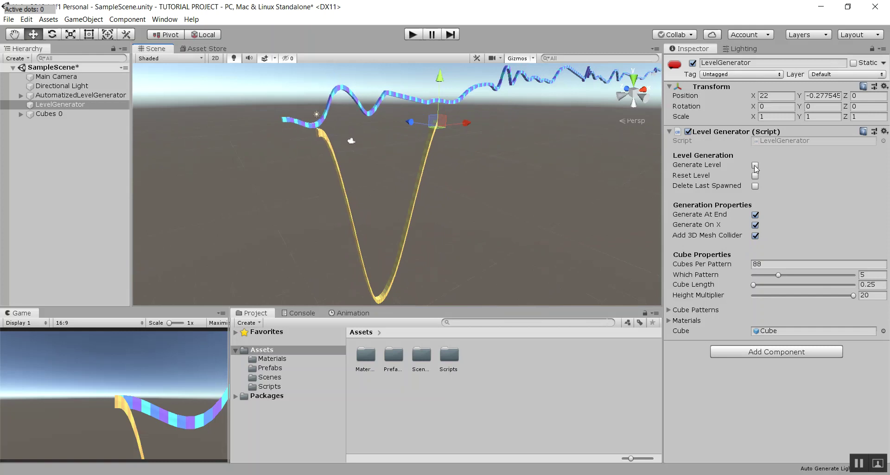
# - Generate five more level sections with the LevelGenerator's current settings
pyautogui.click(755, 165)
pyautogui.scroll(8, 539, 178)
pyautogui.moveTo(432, 184); pyautogui.dragTo(506, 182, button='right')
pyautogui.scroll(-2, 506, 182)
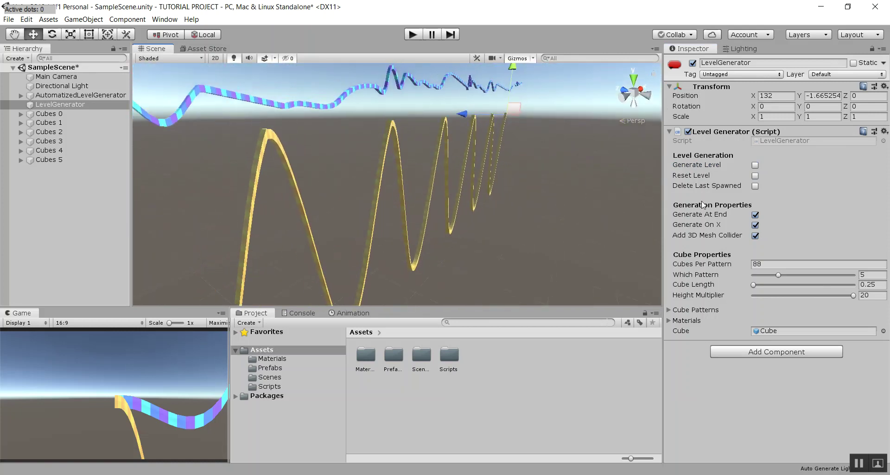
# - Delete the five last spawned level sections and reset the generated level
pyautogui.click(755, 186)
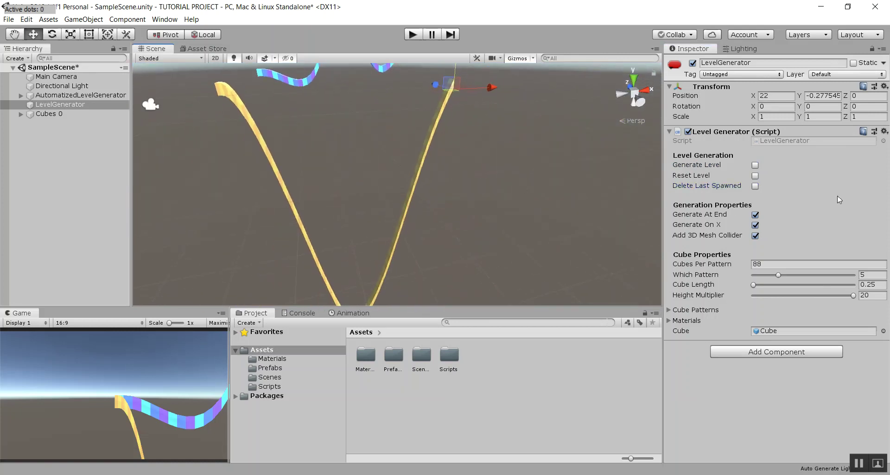
pyautogui.click(755, 176)
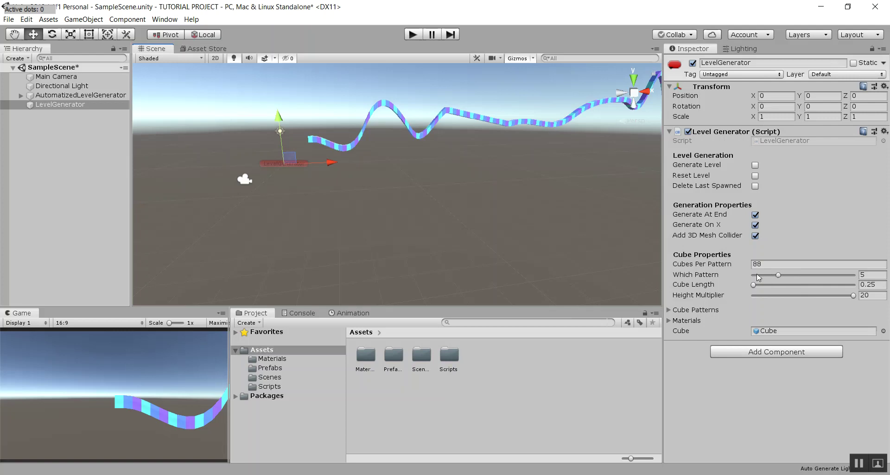
# - Examine the curve elements in the LevelGenerator's Cube Patterns list and collapse the list again
pyautogui.click(690, 310)
pyautogui.scroll(-3, 786, 328)
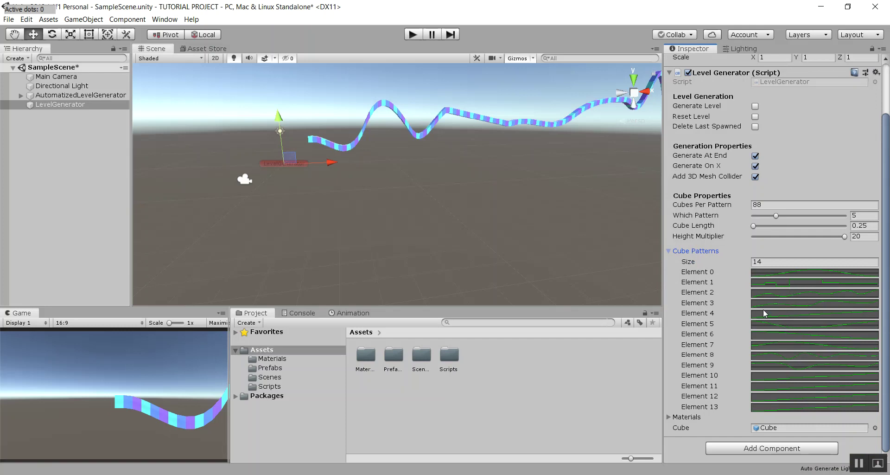
pyautogui.click(701, 251)
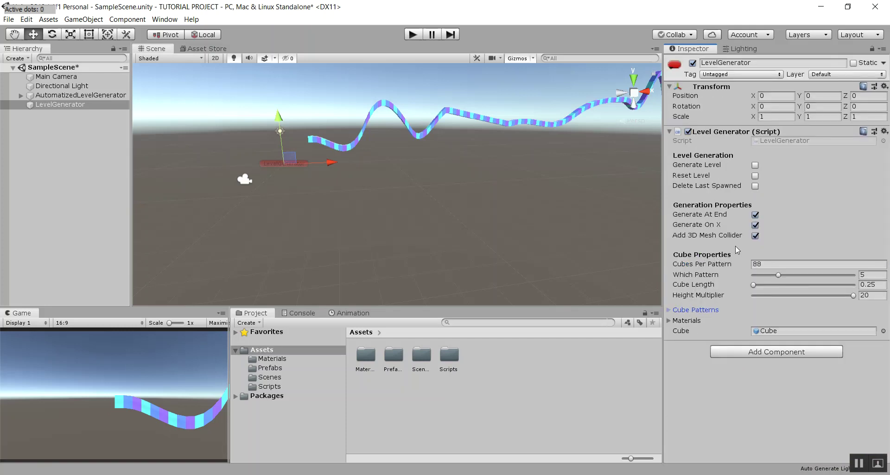
# - Set Cubes Per Pattern to 30 and generate two level sections using pattern 5
pyautogui.moveTo(778, 275)
pyautogui.mouseDown()
pyautogui.moveTo(818, 276)
pyautogui.moveTo(765, 274)
pyautogui.mouseUp()
pyautogui.click(764, 268)
pyautogui.write('30')
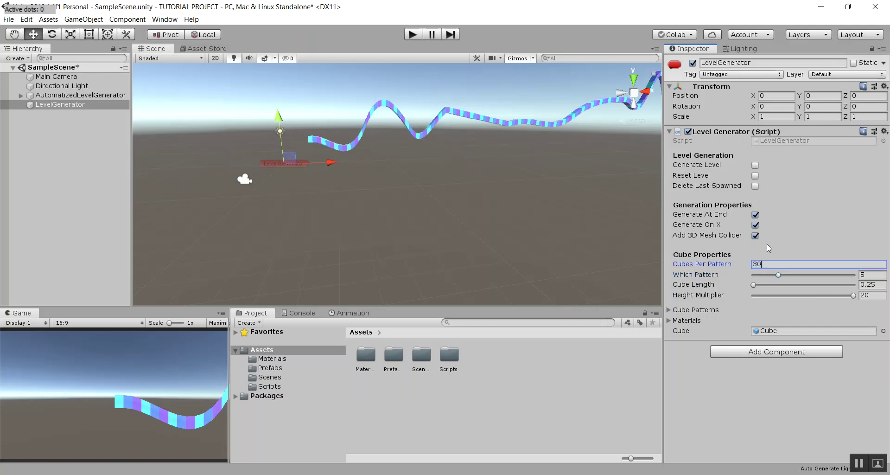
pyautogui.click(755, 165)
pyautogui.click(756, 166)
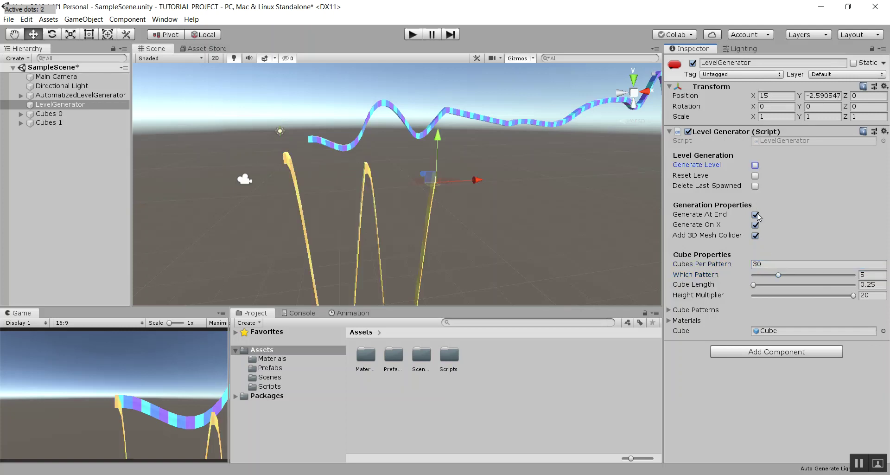
# - Set Cubes Per Pattern to 100 and generate one wider level section after the existing ones
pyautogui.click(772, 263)
pyautogui.write('100')
pyautogui.click(755, 165)
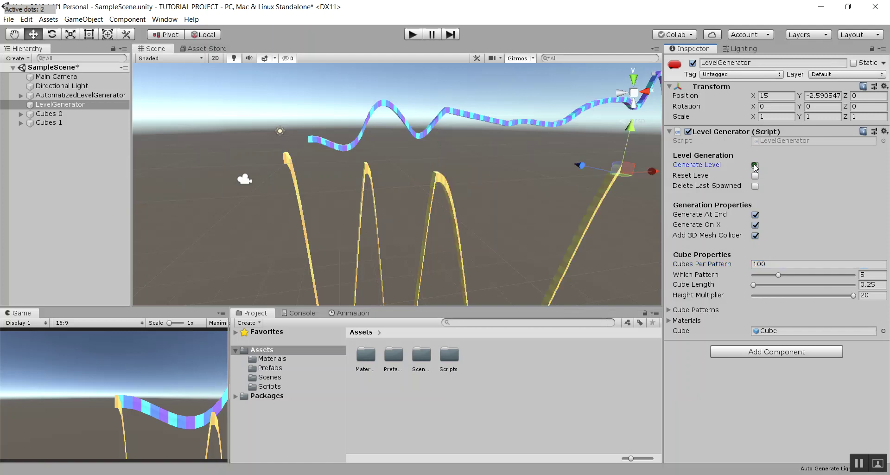
pyautogui.scroll(-3, 588, 216)
pyautogui.moveTo(588, 216); pyautogui.dragTo(595, 110, button='middle')
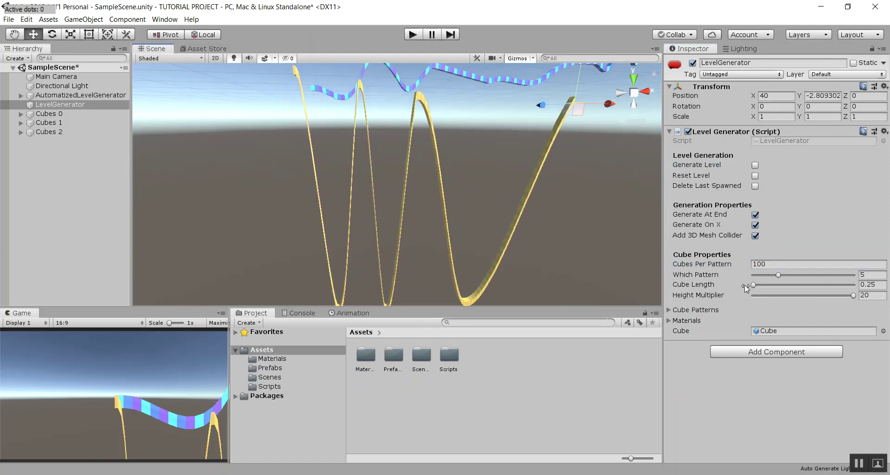
# - Set the Height Multiplier to 3 and generate another, flatter level section
pyautogui.moveTo(851, 295); pyautogui.dragTo(779, 292)
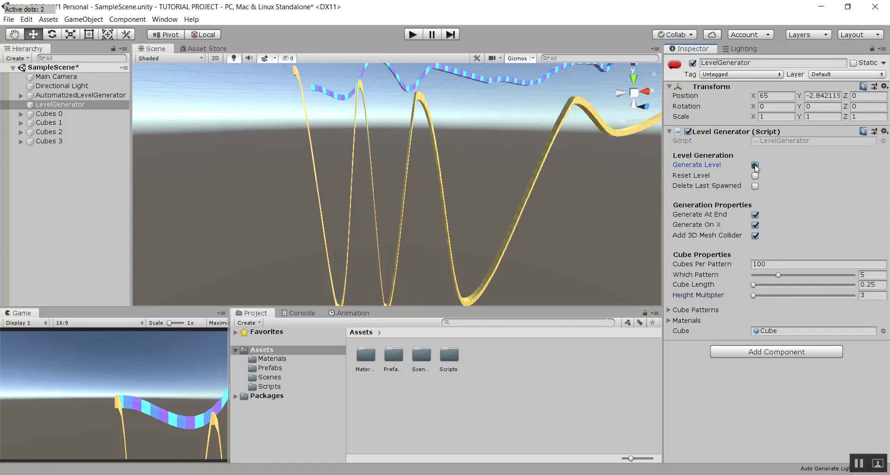
pyautogui.click(755, 165)
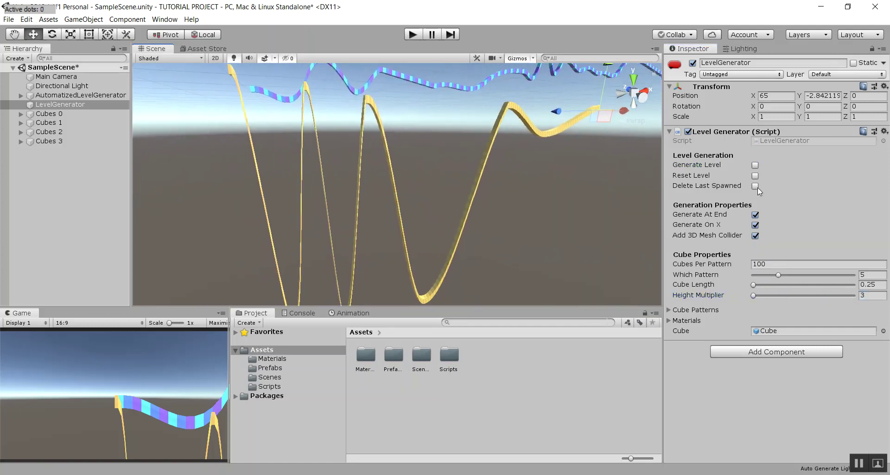
# - Delete the four spawned level sections one after another and generate a single new section from the origin
pyautogui.click(757, 185)
pyautogui.click(757, 185)
pyautogui.click(757, 186)
pyautogui.click(757, 186)
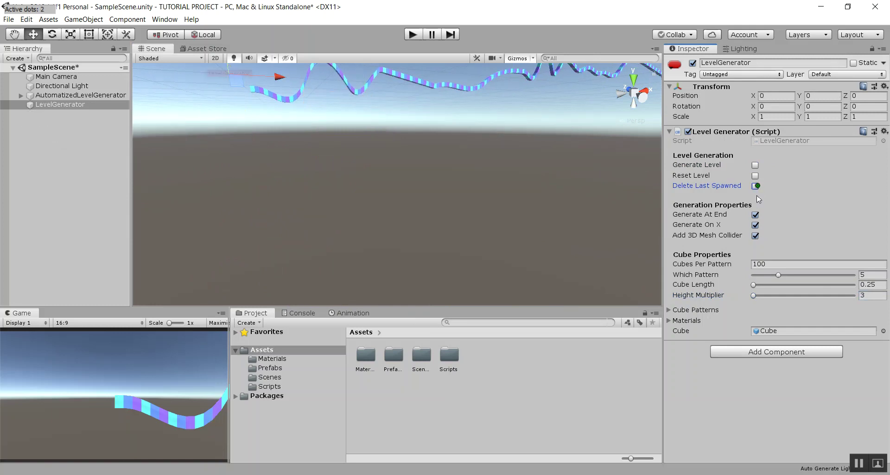
pyautogui.click(755, 165)
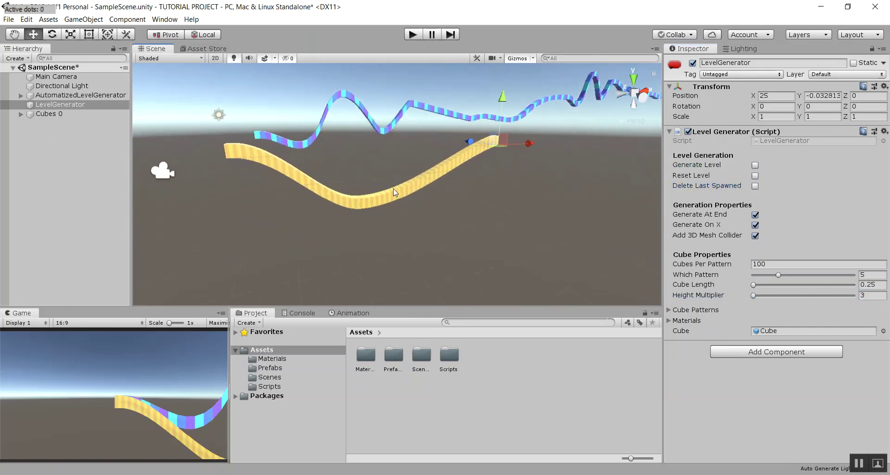
# - Set Cubes Per Pattern to 200 and generate a longer section behind the first one
pyautogui.click(706, 265)
pyautogui.write('200')
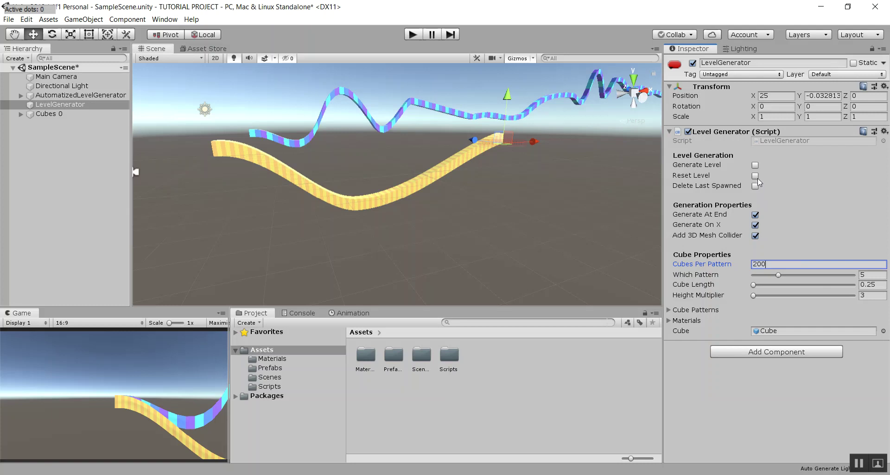
pyautogui.click(753, 165)
pyautogui.moveTo(563, 203); pyautogui.dragTo(644, 201, button='right')
pyautogui.moveTo(491, 202); pyautogui.dragTo(534, 220, button='middle')
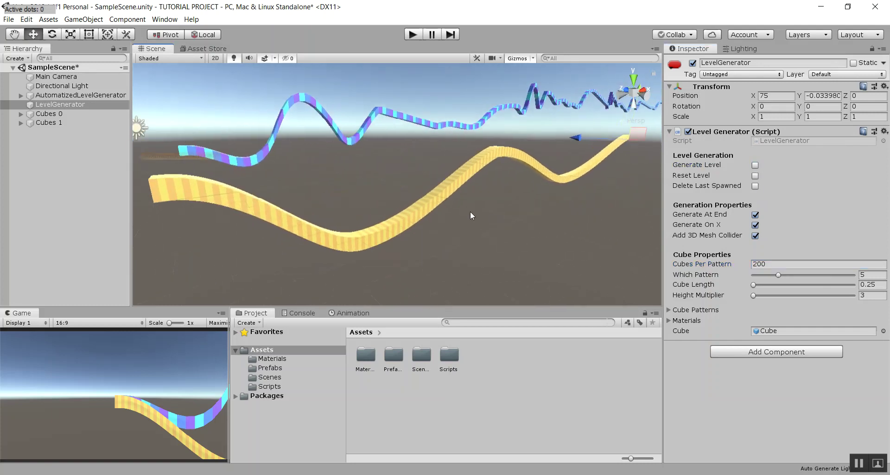
# - Select a single cube of the first yellow section and examine its Mesh Collider component
pyautogui.scroll(3, 353, 239)
pyautogui.moveTo(342, 239); pyautogui.dragTo(528, 182, button='middle')
pyautogui.scroll(5, 528, 182)
pyautogui.moveTo(471, 214)
pyautogui.mouseDown(button='right')
pyautogui.moveTo(491, 175)
pyautogui.moveTo(541, 238)
pyautogui.moveTo(503, 175)
pyautogui.moveTo(657, 279)
pyautogui.mouseUp(button='right')
pyautogui.click(504, 183)
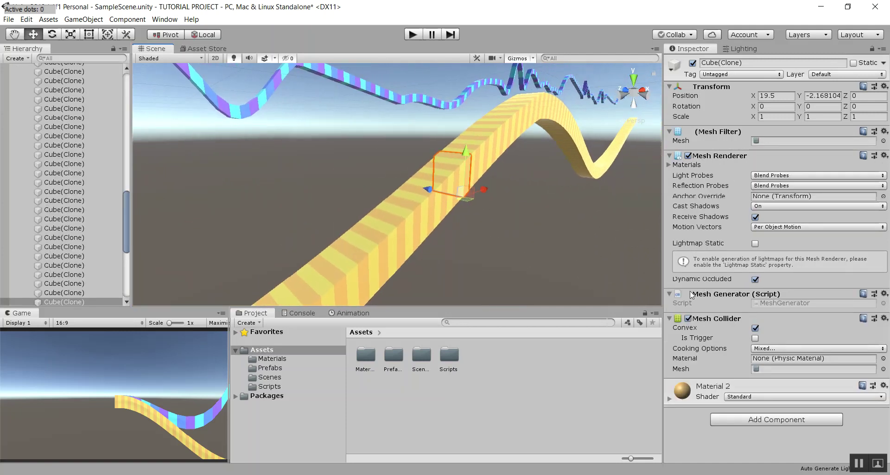
pyautogui.scroll(15, 69, 134)
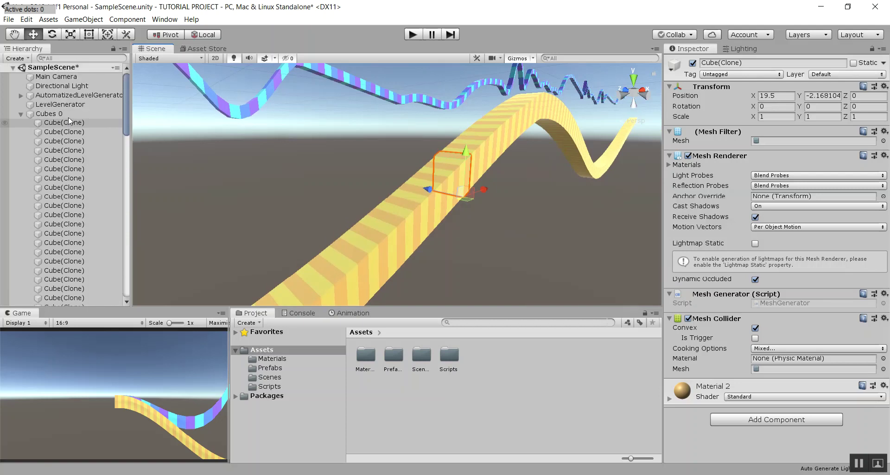
pyautogui.click(69, 114)
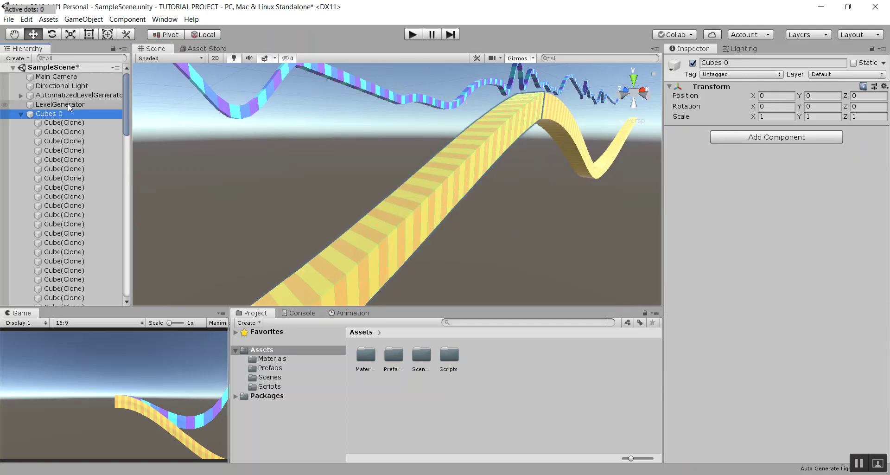
# - Turn off Add 3D Mesh Collider on the LevelGenerator and generate another level section
pyautogui.click(67, 104)
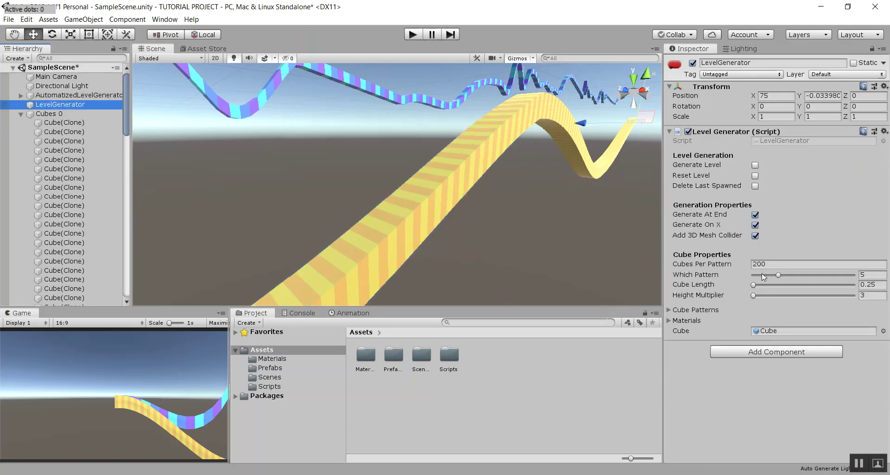
pyautogui.click(755, 236)
pyautogui.moveTo(631, 162); pyautogui.dragTo(315, 239, button='middle')
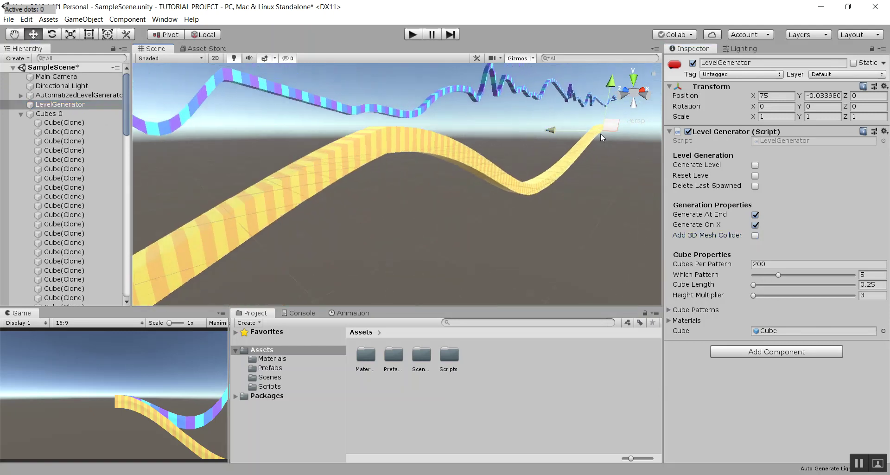
pyautogui.click(755, 166)
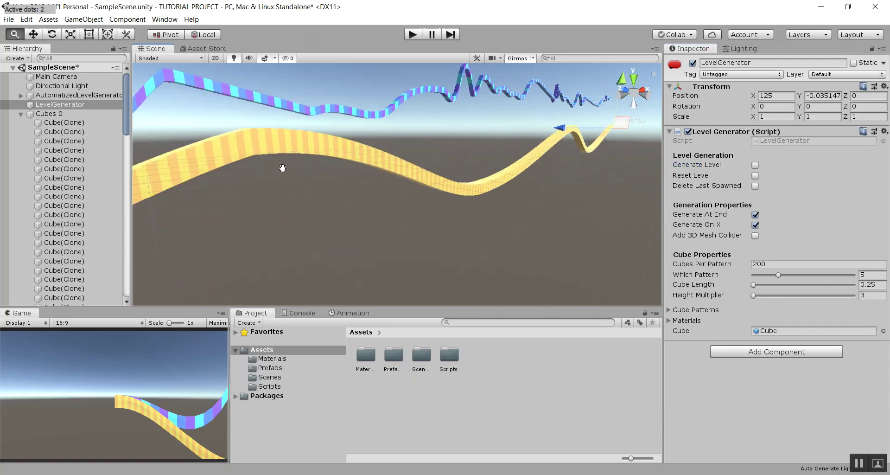
# - Select a cube in the newly generated section and examine its Polygon Collider 2D component
pyautogui.moveTo(585, 147); pyautogui.dragTo(462, 172, button='middle')
pyautogui.scroll(5, 388, 188)
pyautogui.scroll(3, 373, 198)
pyautogui.click(371, 199)
pyautogui.moveTo(371, 199)
pyautogui.mouseDown(button='middle')
pyautogui.moveTo(482, 219)
pyautogui.moveTo(472, 219)
pyautogui.mouseUp(button='middle')
pyautogui.scroll(3, 482, 219)
pyautogui.keyDown('alt'); pyautogui.moveTo(473, 220); pyautogui.dragTo(457, 222, button='right'); pyautogui.keyUp('alt')
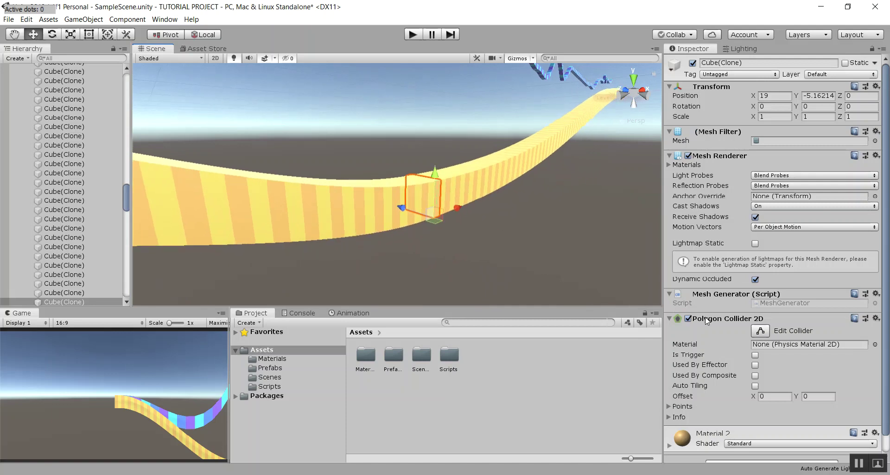
pyautogui.click(717, 319)
pyautogui.click(720, 319)
pyautogui.scroll(1, 85, 145)
pyautogui.scroll(-3, 393, 161)
pyautogui.scroll(-4, 48, 127)
pyautogui.scroll(4, 48, 127)
pyautogui.scroll(5, 48, 126)
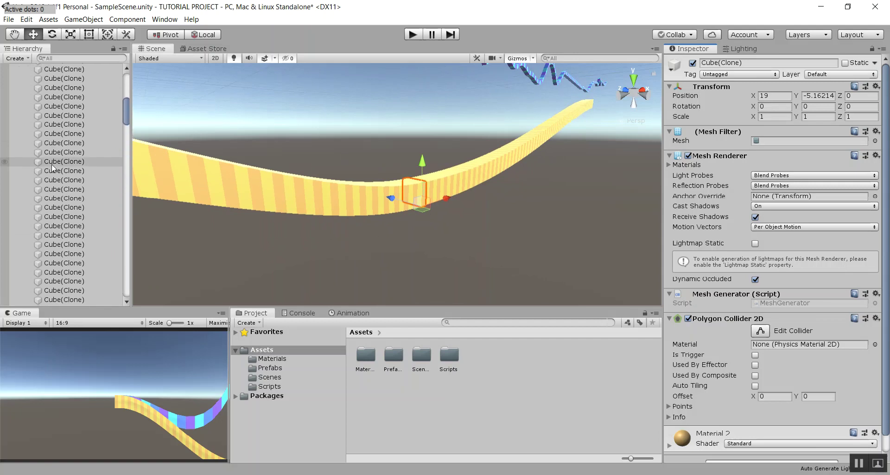
# - Reselect the LevelGenerator object and reset the level to remove all its generated sections
pyautogui.scroll(3, 52, 168)
pyautogui.click(54, 106)
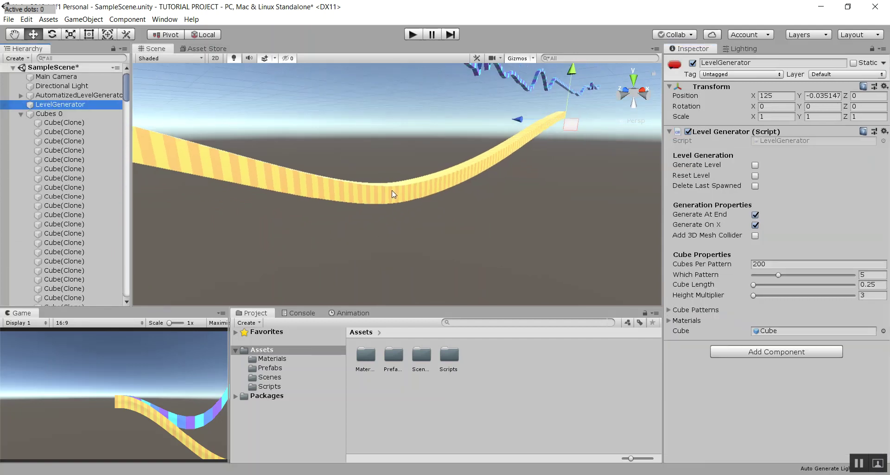
pyautogui.scroll(-3, 392, 190)
pyautogui.moveTo(290, 192); pyautogui.dragTo(477, 189, button='middle')
pyautogui.scroll(-3, 479, 190)
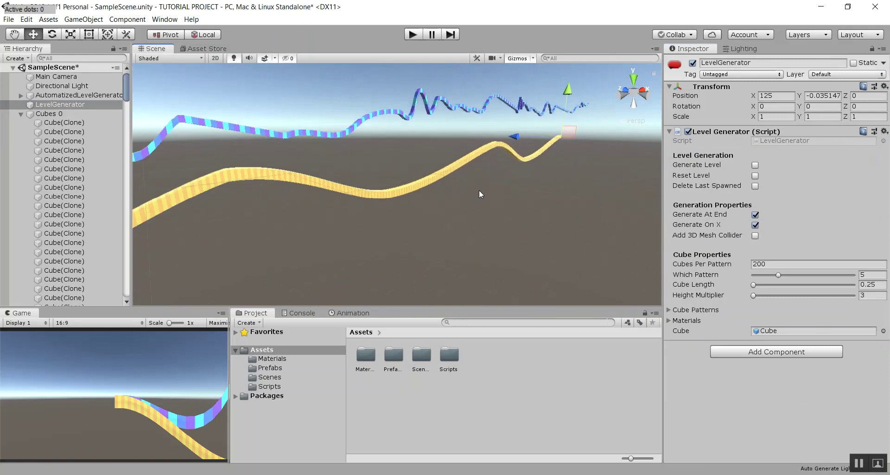
pyautogui.scroll(-2, 479, 193)
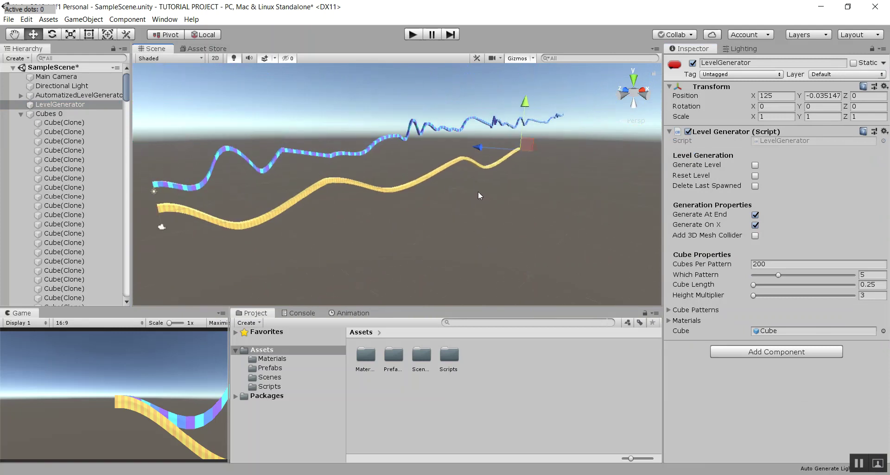
pyautogui.click(755, 176)
pyautogui.moveTo(343, 178); pyautogui.dragTo(404, 189, button='middle')
pyautogui.scroll(2, 400, 179)
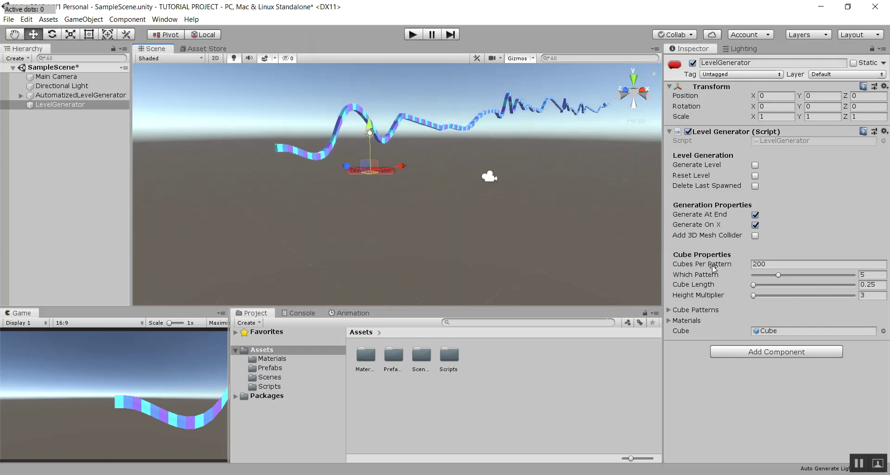
# - In the LevelGenerator's Materials list, assign Material 7 to Element 1 and Material 5 to Element 0
pyautogui.click(688, 321)
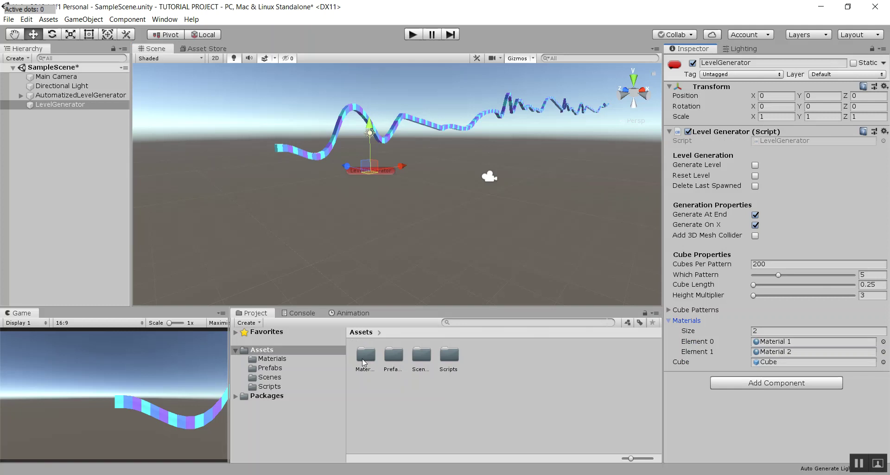
pyautogui.doubleClick(366, 354)
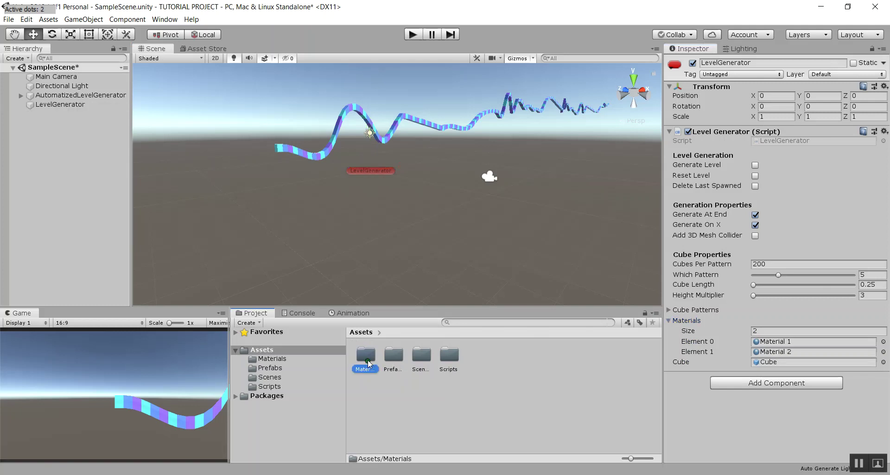
pyautogui.click(50, 105)
pyautogui.moveTo(535, 359); pyautogui.dragTo(769, 351)
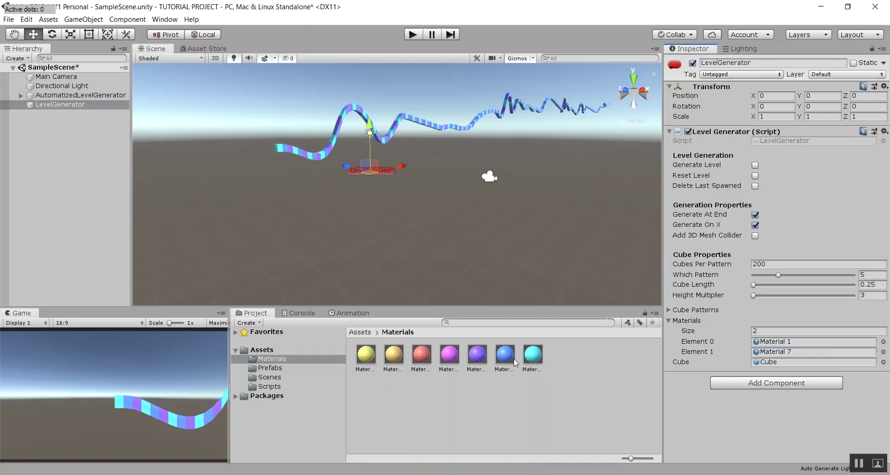
pyautogui.moveTo(479, 359); pyautogui.dragTo(761, 343)
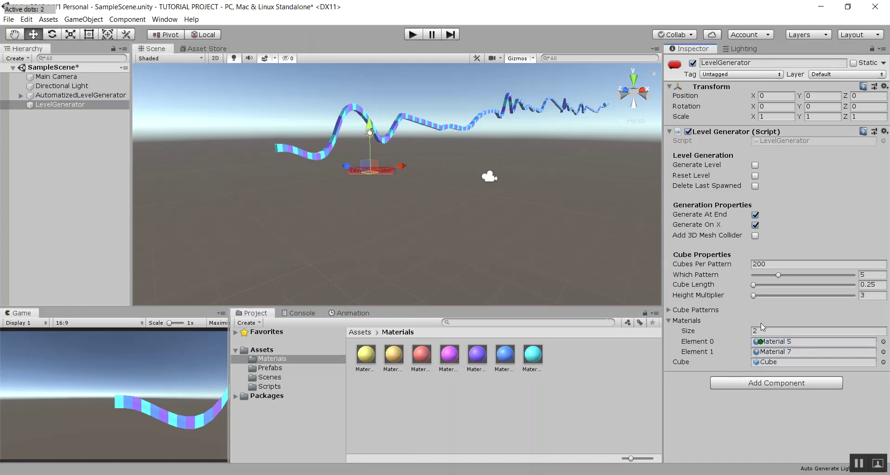
# - Generate a level section with the new materials and view its cubes up close
pyautogui.click(755, 165)
pyautogui.moveTo(552, 161); pyautogui.dragTo(539, 179, button='right')
pyautogui.scroll(3, 521, 169)
pyautogui.scroll(-3, 505, 160)
pyautogui.moveTo(505, 156); pyautogui.dragTo(503, 212, button='middle')
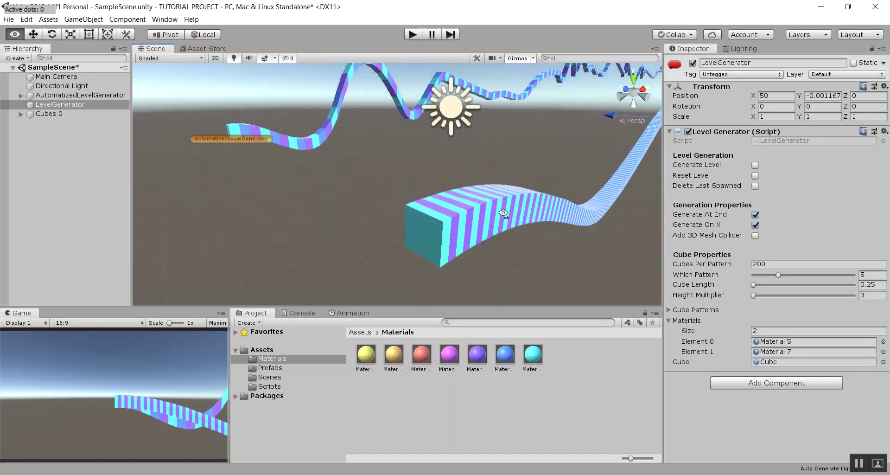
pyautogui.scroll(8, 503, 212)
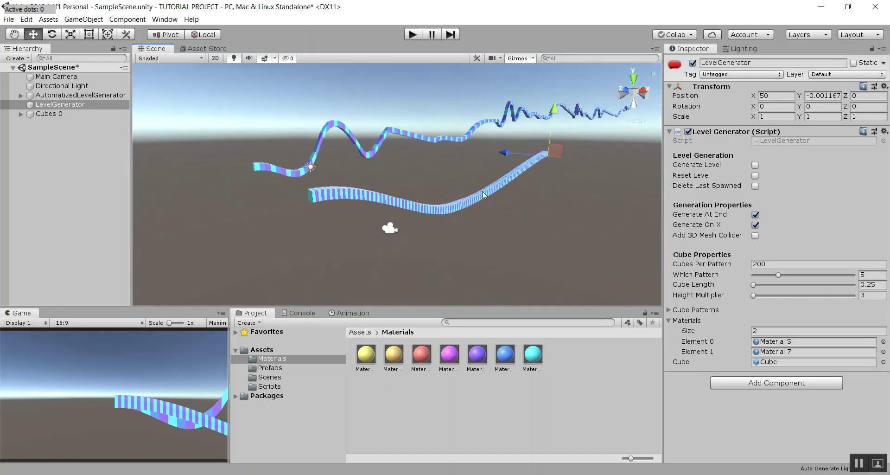
# - Turn off Generate On X and generate a second section running along the Z axis
pyautogui.click(755, 225)
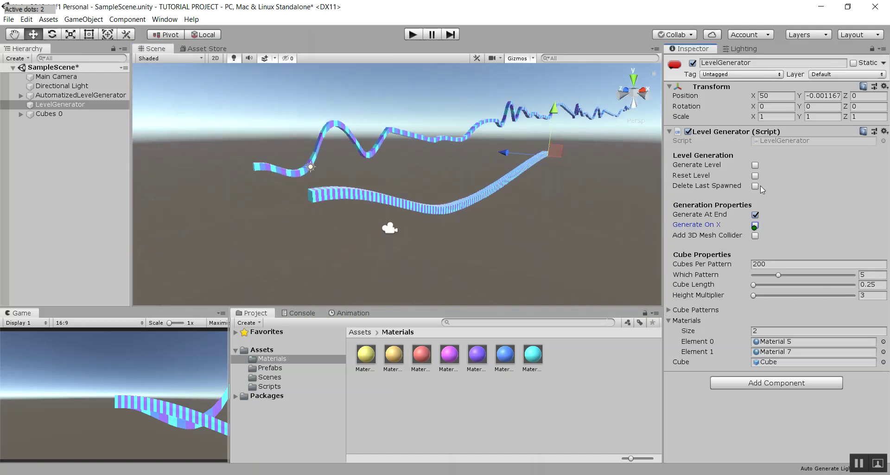
pyautogui.click(755, 165)
pyautogui.scroll(-2, 553, 202)
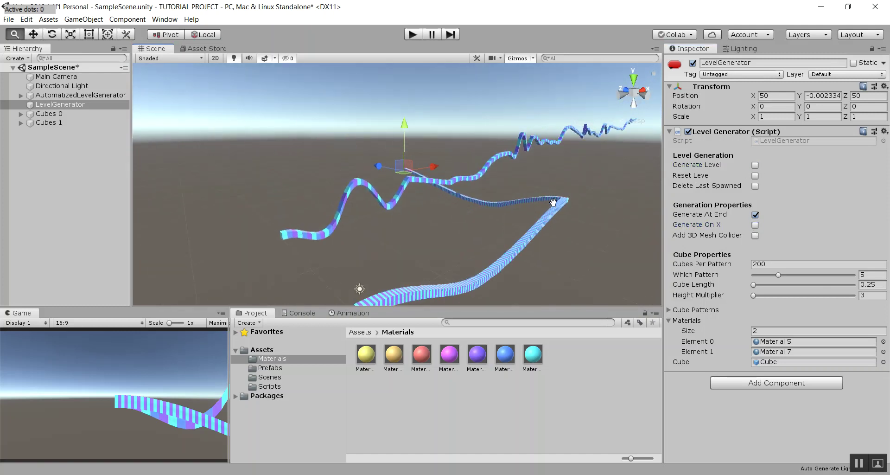
# - Generate two more level sections continuing along the Z axis with the current settings
pyautogui.moveTo(553, 202); pyautogui.dragTo(552, 234, button='middle')
pyautogui.keyDown('alt'); pyautogui.moveTo(552, 234); pyautogui.dragTo(482, 260); pyautogui.keyUp('alt')
pyautogui.moveTo(508, 190); pyautogui.dragTo(408, 211, button='middle')
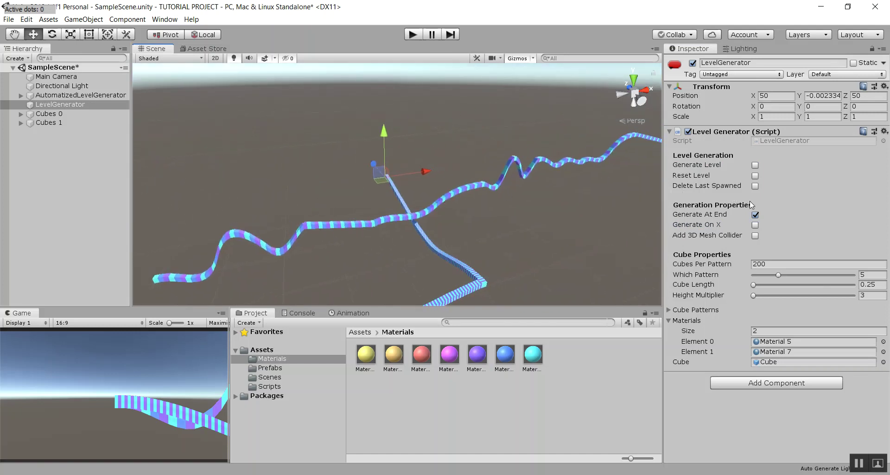
pyautogui.doubleClick(755, 166)
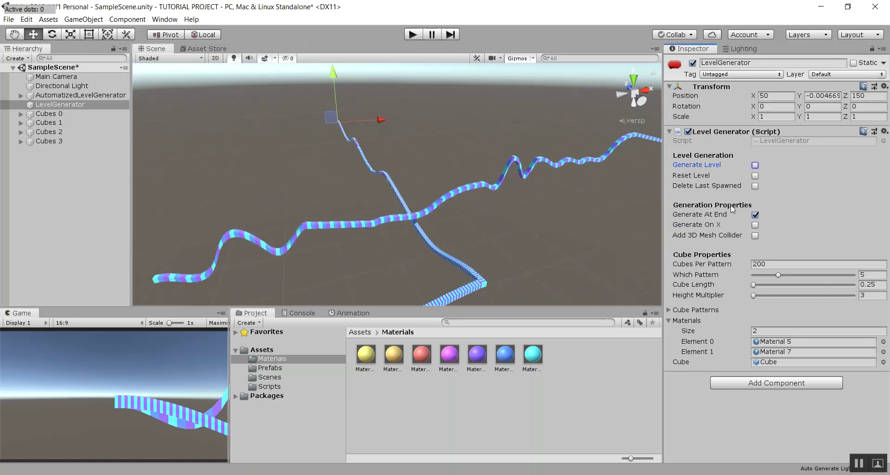
# - Keep Generate At End enabled, turn on Generate On X, and generate four sections along the X axis
pyautogui.click(755, 215)
pyautogui.click(755, 215)
pyautogui.click(756, 225)
pyautogui.click(754, 167)
pyautogui.click(754, 167)
pyautogui.click(755, 166)
pyautogui.click(755, 166)
# - Turn off Generate On X and generate another section along the Z axis
pyautogui.click(757, 225)
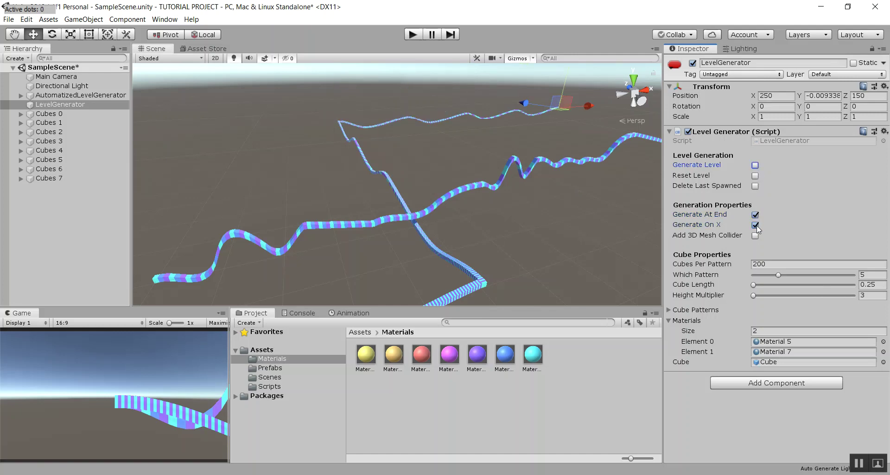
pyautogui.click(755, 166)
pyautogui.moveTo(511, 139); pyautogui.dragTo(581, 135, button='middle')
# - Delete the last spawned section repeatedly until none of the LevelGenerator's sections remain
pyautogui.click(757, 187)
pyautogui.doubleClick(756, 187)
pyautogui.doubleClick(757, 188)
pyautogui.doubleClick(757, 188)
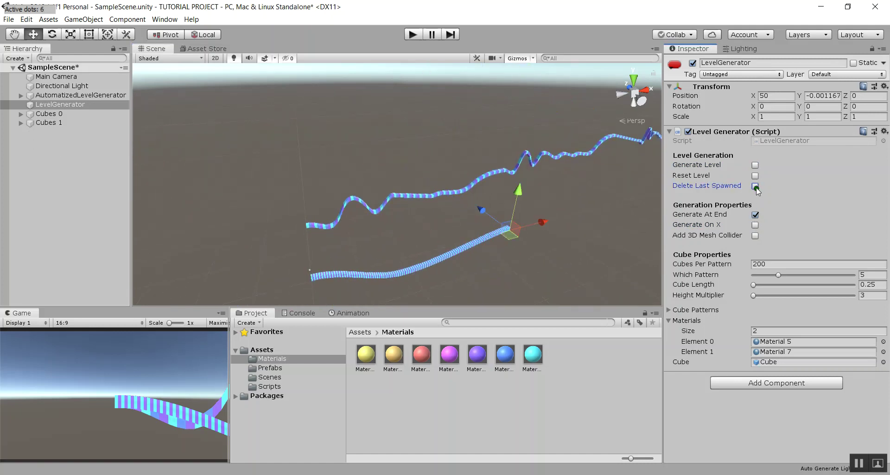
pyautogui.doubleClick(757, 188)
pyautogui.click(756, 187)
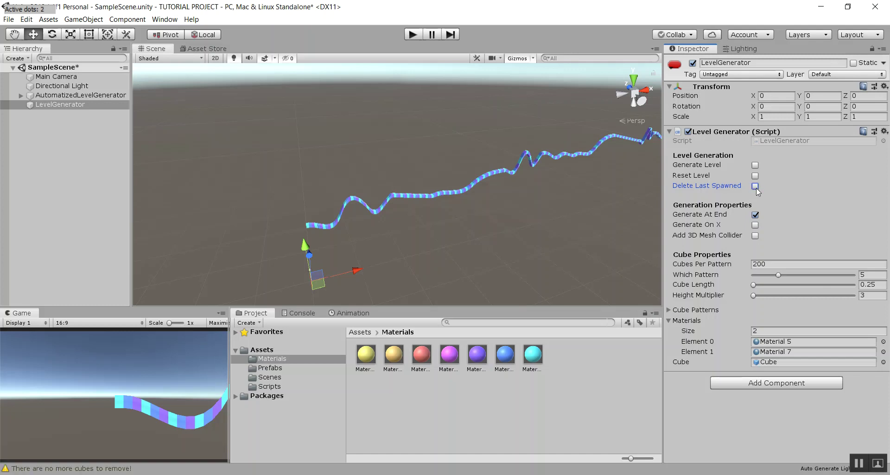
# - Check the Console while trying to delete from the empty level, and clear the log
pyautogui.click(301, 312)
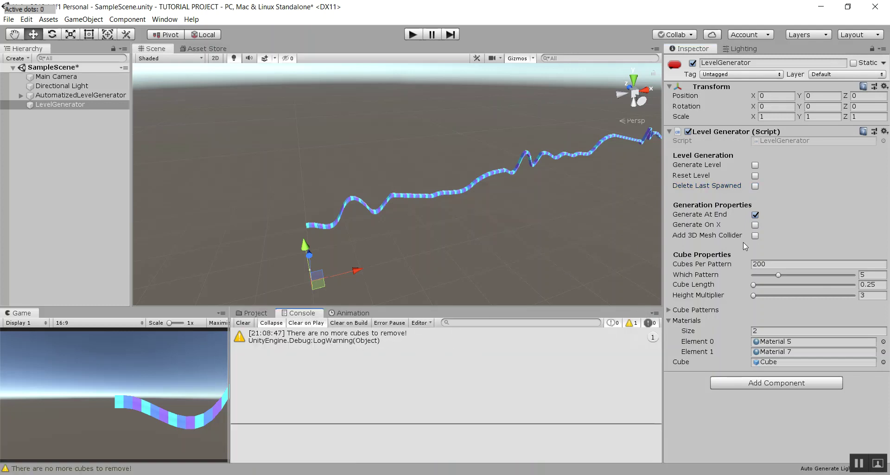
pyautogui.click(755, 186)
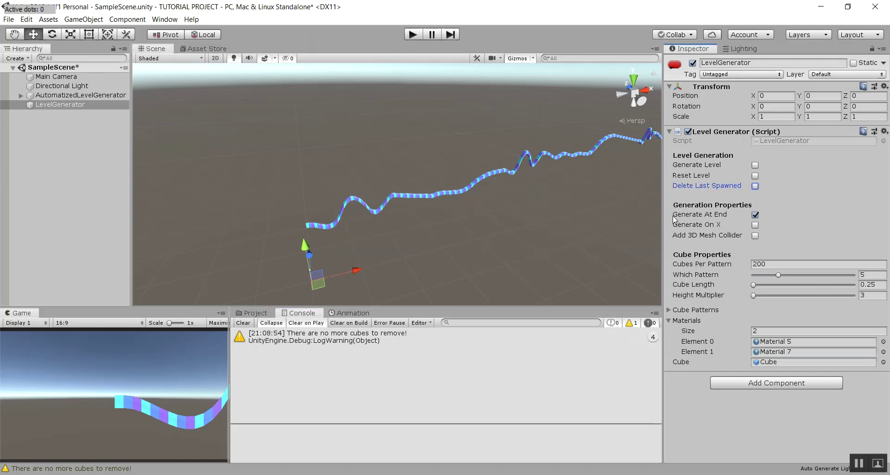
pyautogui.click(243, 323)
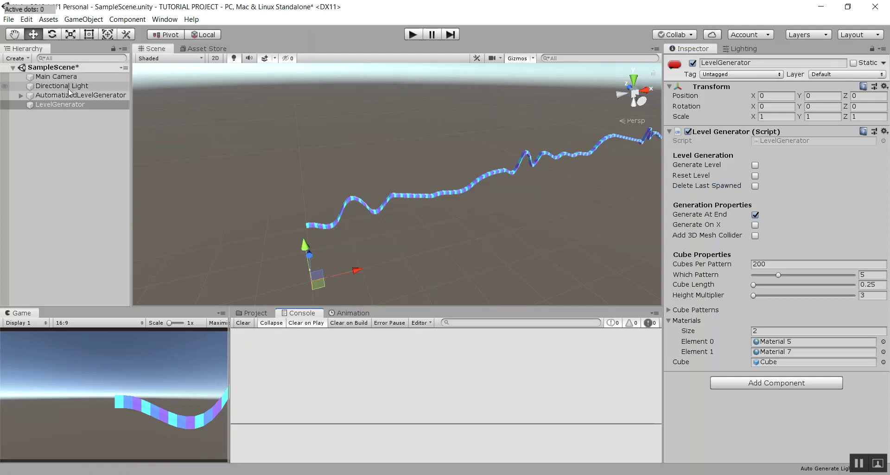
# - Set the LevelGenerator's Cubes Per Pattern to 10 and generate two sections along the Z axis
pyautogui.click(64, 105)
pyautogui.moveTo(438, 213); pyautogui.dragTo(451, 180, button='right')
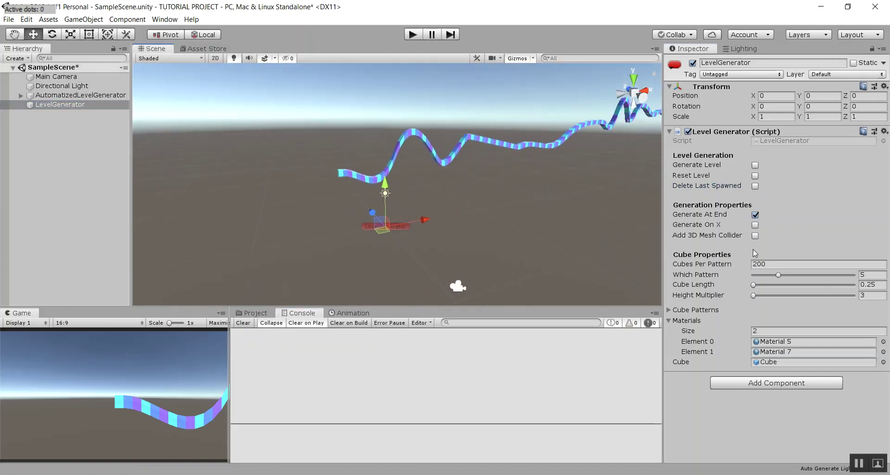
pyautogui.click(775, 264)
pyautogui.write('10')
pyautogui.click(755, 165)
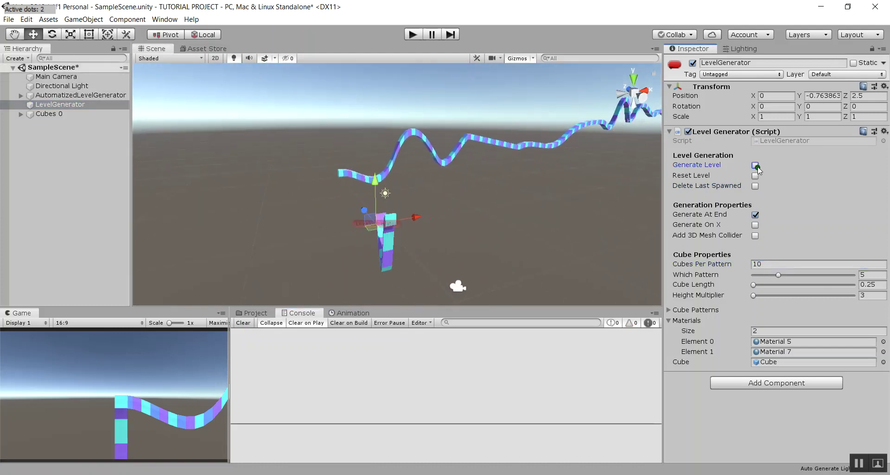
pyautogui.moveTo(401, 228); pyautogui.dragTo(429, 230, button='right')
pyautogui.moveTo(428, 230); pyautogui.dragTo(739, 229, button='middle')
pyautogui.click(755, 165)
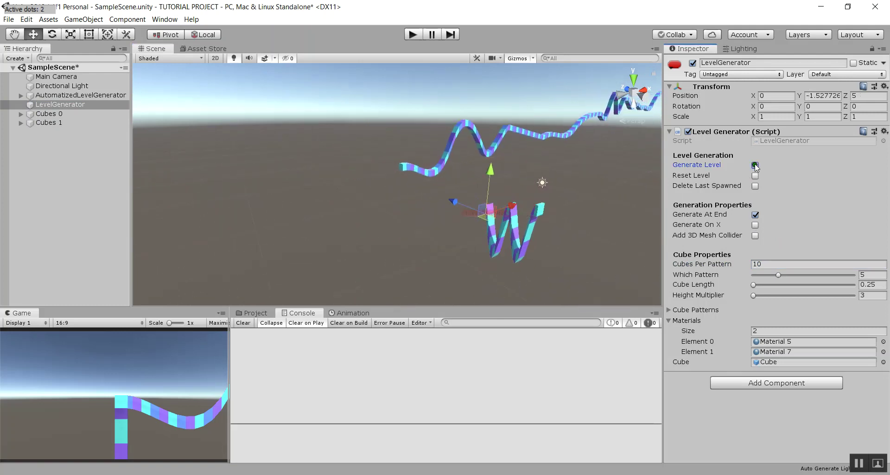
# - Raise the Height Multiplier to 20 and generate another section
pyautogui.moveTo(754, 295); pyautogui.dragTo(854, 295)
pyautogui.click(755, 166)
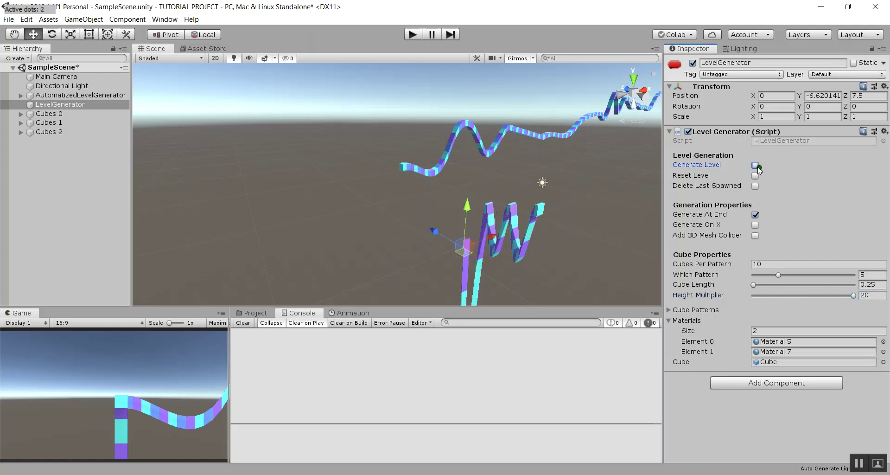
pyautogui.moveTo(421, 214); pyautogui.dragTo(452, 200, button='middle')
pyautogui.moveTo(452, 200); pyautogui.dragTo(512, 247, button='right')
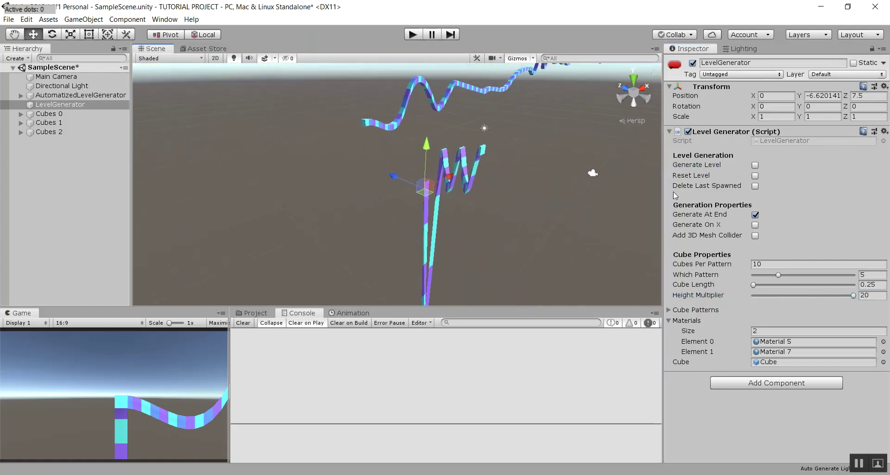
# - Set Cubes Per Pattern to 30 and generate another section at the end of the level
pyautogui.click(771, 265)
pyautogui.write('30')
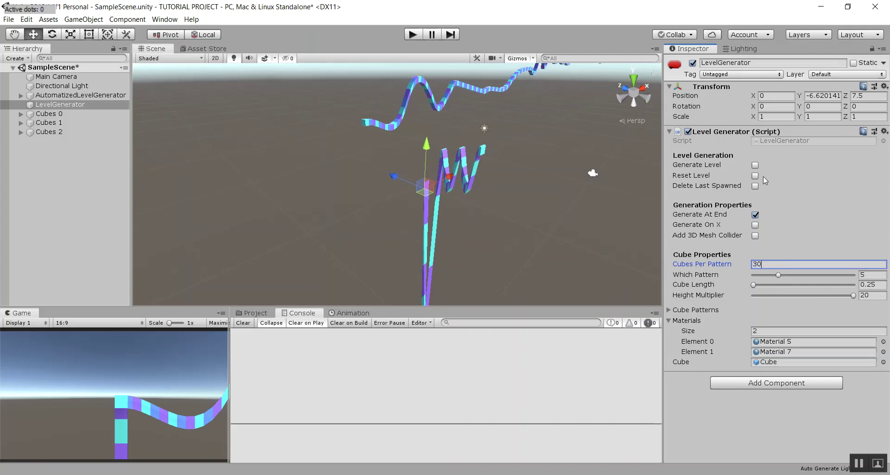
pyautogui.click(755, 166)
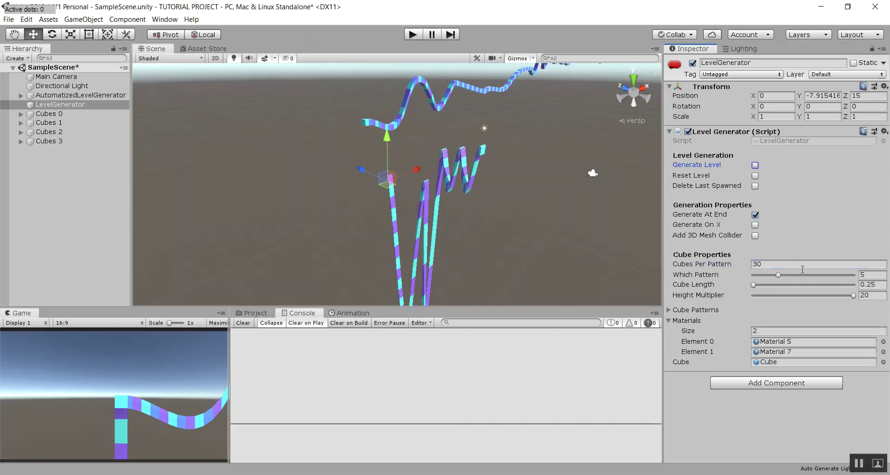
# - Set the Height Multiplier to 10 and generate a section with that height
pyautogui.click(868, 294)
pyautogui.write('10')
pyautogui.click(755, 165)
pyautogui.moveTo(442, 221); pyautogui.dragTo(566, 194, button='middle')
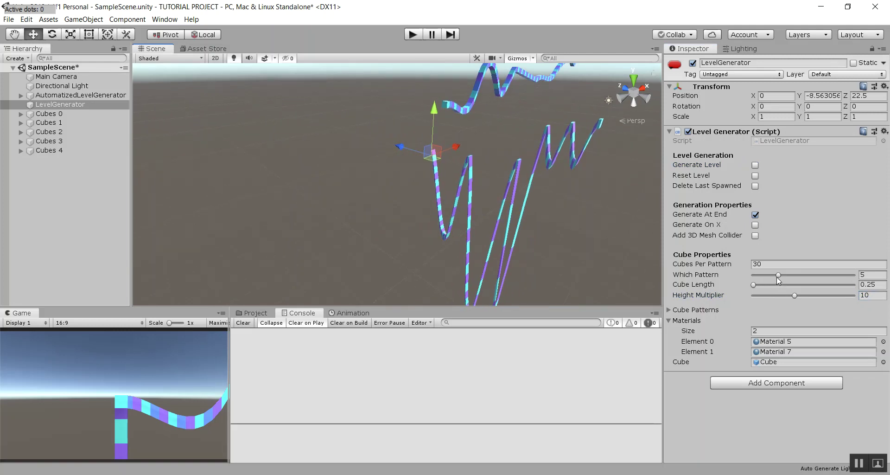
# - Lower the Which Pattern value and generate a section with that pattern
pyautogui.moveTo(777, 276); pyautogui.dragTo(772, 277)
pyautogui.click(754, 165)
pyautogui.moveTo(525, 157); pyautogui.dragTo(524, 171, button='right')
pyautogui.moveTo(524, 170); pyautogui.dragTo(541, 238, button='middle')
# - Generate one section with Which Pattern set to 3 and another with it set to 2
pyautogui.moveTo(777, 277); pyautogui.dragTo(769, 277)
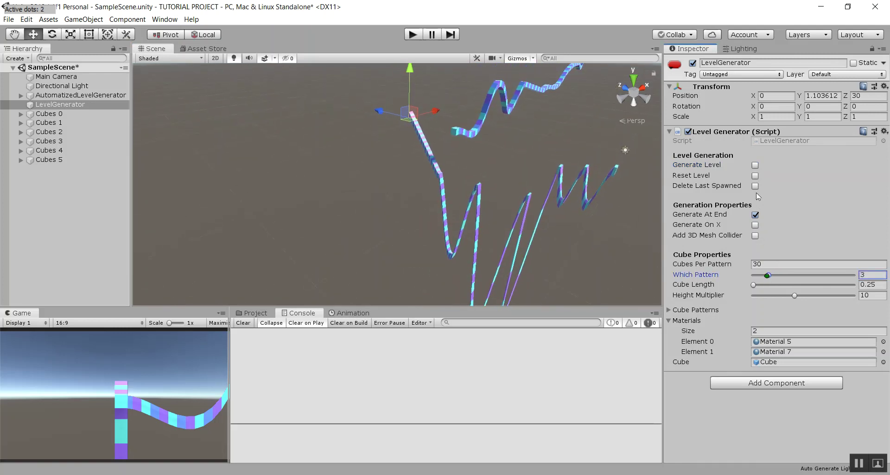
pyautogui.click(755, 165)
pyautogui.moveTo(453, 148); pyautogui.dragTo(539, 181, button='right')
pyautogui.scroll(5, 437, 211)
pyautogui.moveTo(561, 188); pyautogui.dragTo(659, 216, button='middle')
pyautogui.scroll(3, 360, 171)
pyautogui.moveTo(769, 277); pyautogui.dragTo(763, 276)
pyautogui.click(755, 165)
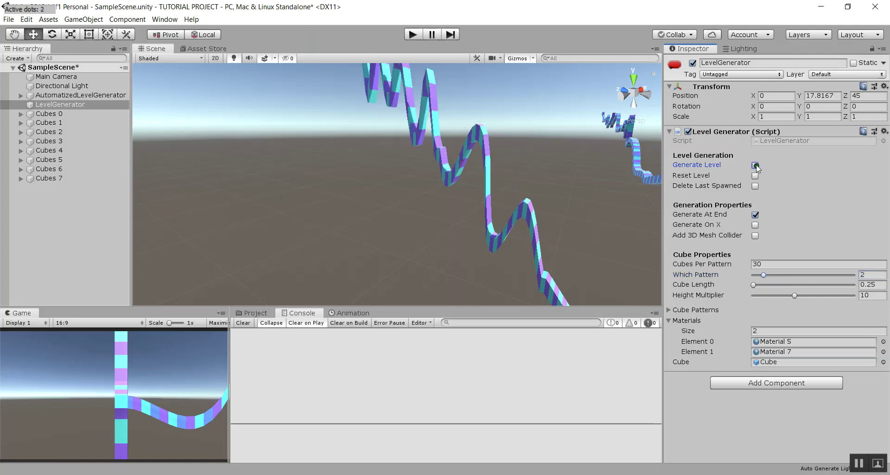
# - Set Which Pattern to 1 and Cubes Per Pattern to 50, and generate a section
pyautogui.click(761, 277)
pyautogui.click(767, 265)
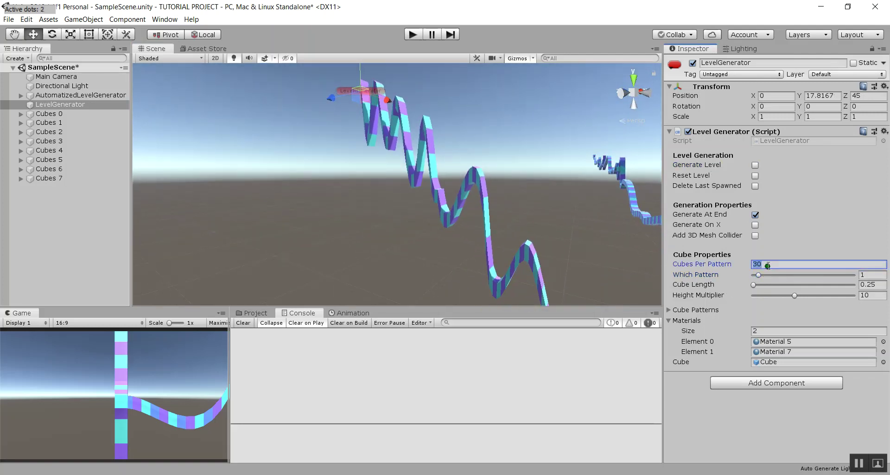
pyautogui.write('50')
pyautogui.click(754, 165)
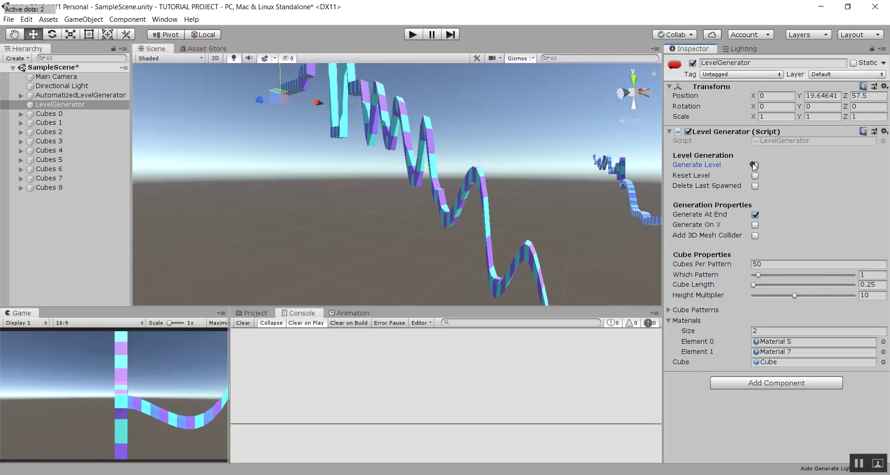
pyautogui.moveTo(444, 228); pyautogui.dragTo(510, 234, button='right')
pyautogui.moveTo(447, 216); pyautogui.dragTo(525, 233, button='middle')
pyautogui.moveTo(481, 246); pyautogui.dragTo(482, 246, button='middle')
pyautogui.moveTo(345, 253); pyautogui.dragTo(342, 253, button='middle')
pyautogui.moveTo(482, 219)
pyautogui.mouseDown(button='right')
pyautogui.moveTo(439, 234)
pyautogui.moveTo(468, 216)
pyautogui.mouseUp(button='right')
pyautogui.press('w')
pyautogui.keyDown('alt'); pyautogui.moveTo(467, 216); pyautogui.dragTo(463, 212); pyautogui.keyUp('alt')
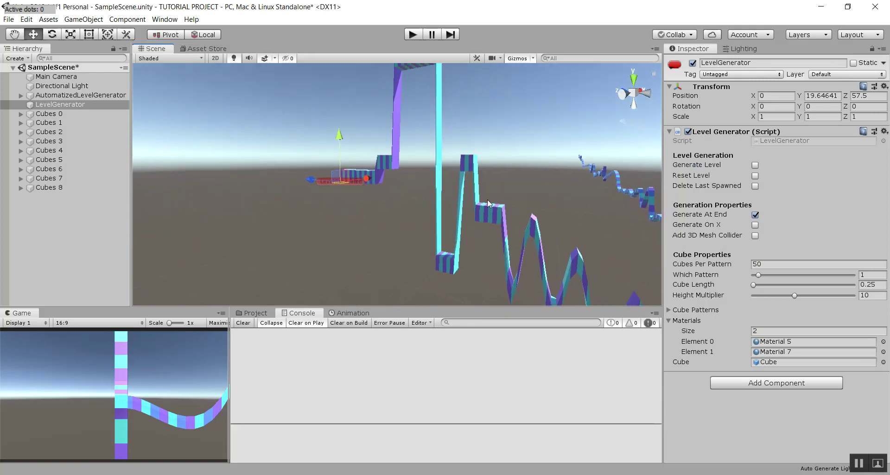
# - Set Which Pattern to 0 and generate a section with that pattern
pyautogui.moveTo(759, 275); pyautogui.dragTo(752, 275)
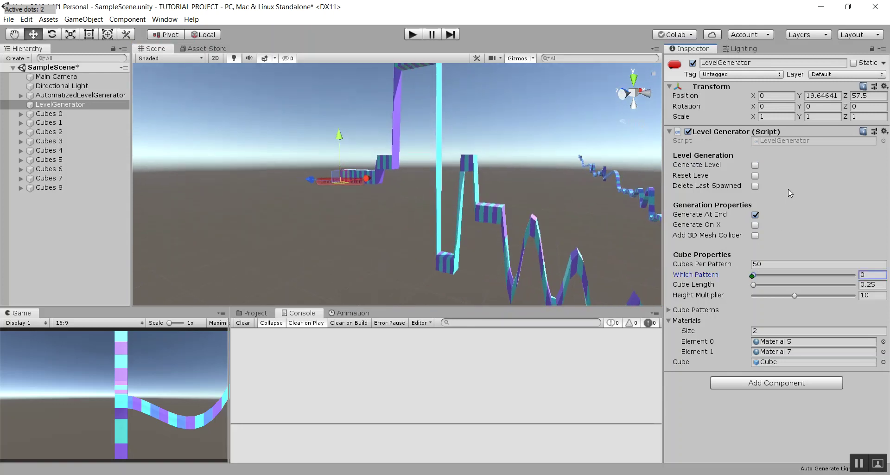
pyautogui.click(755, 165)
pyautogui.moveTo(542, 156); pyautogui.dragTo(503, 130, button='right')
pyautogui.press('w')
# - Reduce the Height Multiplier to 3 and generate a lower section of the same pattern
pyautogui.click(775, 265)
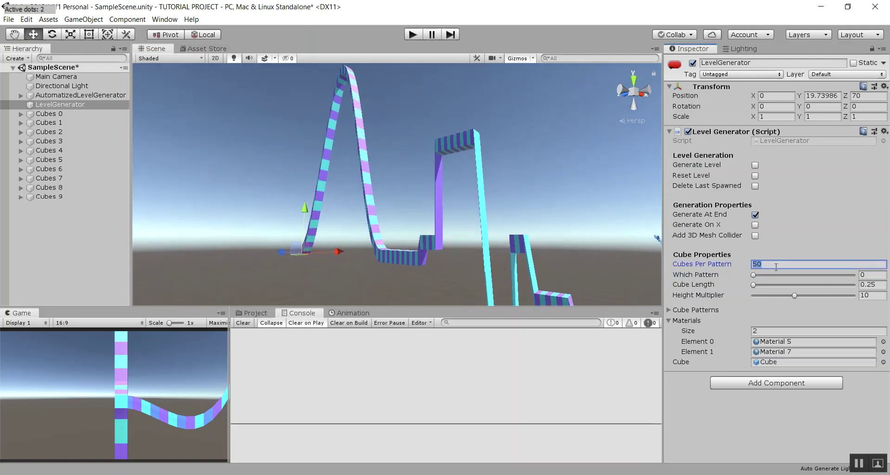
pyautogui.moveTo(795, 296); pyautogui.dragTo(742, 285)
pyautogui.click(755, 165)
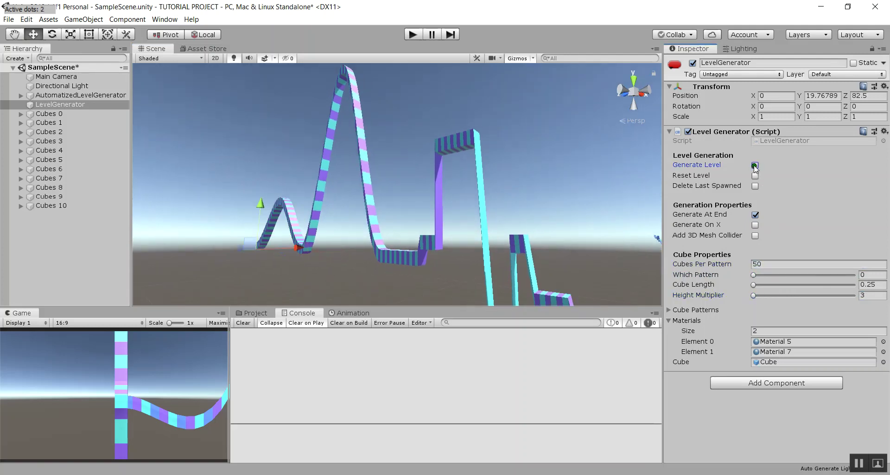
pyautogui.keyDown('alt'); pyautogui.moveTo(407, 218); pyautogui.dragTo(343, 199); pyautogui.keyUp('alt')
pyautogui.scroll(1, 338, 199)
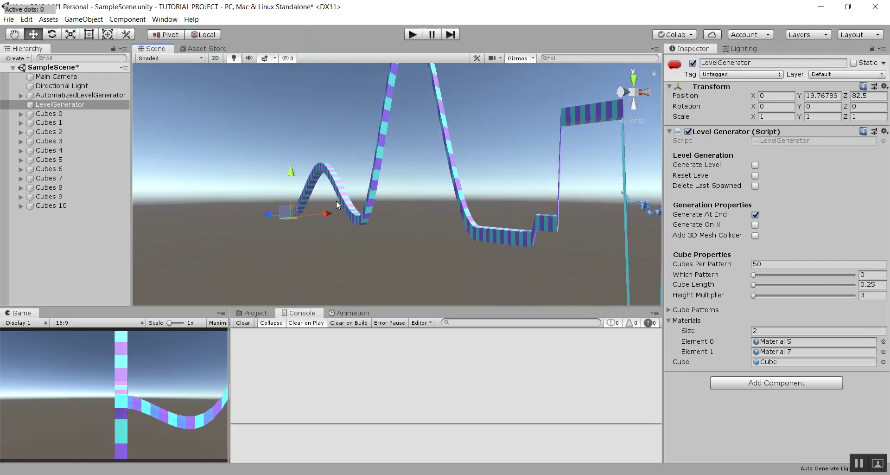
pyautogui.moveTo(343, 199); pyautogui.dragTo(456, 270, button='middle')
pyautogui.scroll(2, 456, 271)
pyautogui.keyDown('alt'); pyautogui.moveTo(455, 268); pyautogui.dragTo(591, 225); pyautogui.keyUp('alt')
# - Turn on Generate On X and generate two sections along the X axis
pyautogui.click(754, 226)
pyautogui.click(756, 165)
pyautogui.keyDown('alt'); pyautogui.moveTo(611, 173); pyautogui.dragTo(507, 196); pyautogui.keyUp('alt')
pyautogui.moveTo(507, 196); pyautogui.dragTo(274, 199, button='middle')
pyautogui.scroll(1, 508, 209)
pyautogui.scroll(3, 509, 213)
pyautogui.moveTo(473, 205); pyautogui.dragTo(467, 227, button='right')
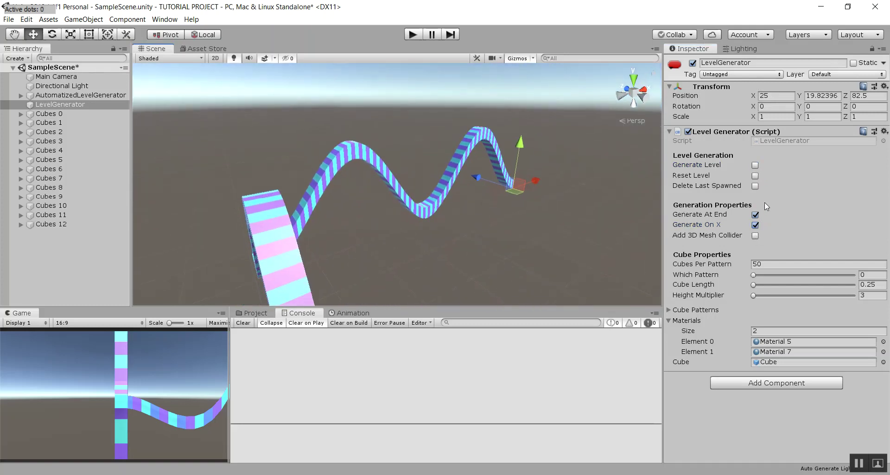
# - Replace the last section with one using Material 2 as Element 0 and Material 1 as Element 1
pyautogui.click(756, 186)
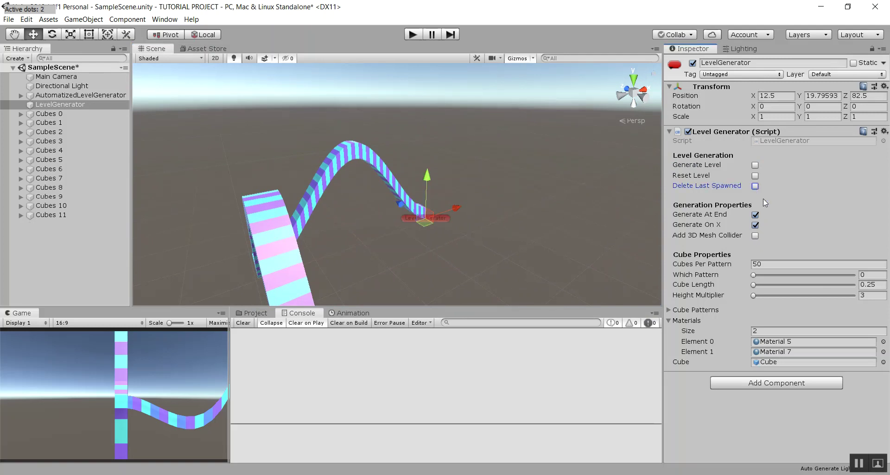
pyautogui.click(253, 313)
pyautogui.moveTo(381, 369); pyautogui.dragTo(774, 353)
pyautogui.moveTo(398, 359); pyautogui.dragTo(760, 345)
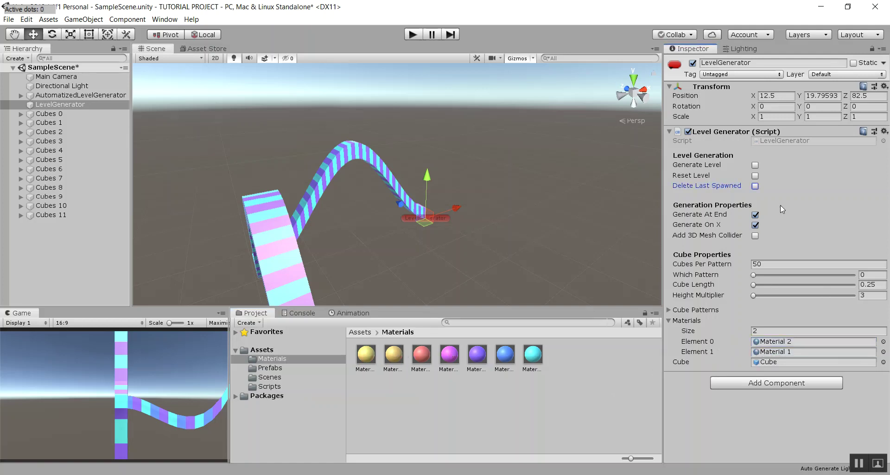
pyautogui.click(754, 165)
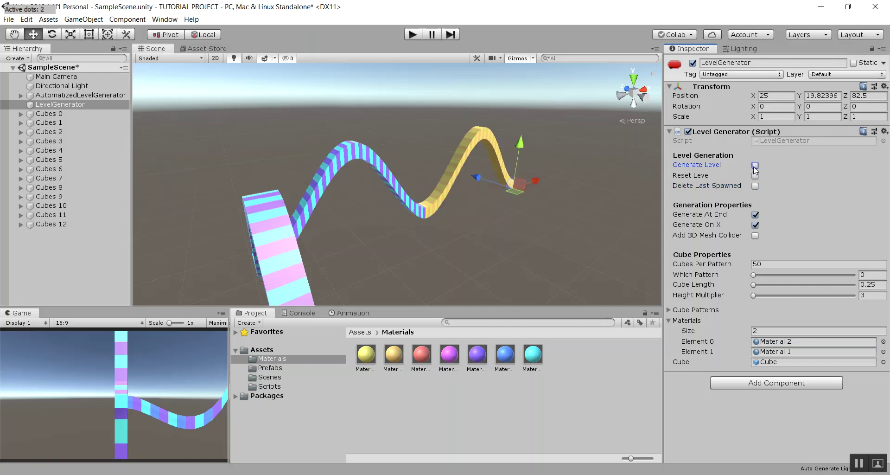
# - Assign Material 4 to Element 0 and Material 5 to Element 1, and add Material 6 and Material 7 to the Materials list
pyautogui.moveTo(455, 360); pyautogui.dragTo(802, 343)
pyautogui.moveTo(477, 355); pyautogui.dragTo(795, 353)
pyautogui.moveTo(569, 232); pyautogui.dragTo(480, 226, button='middle')
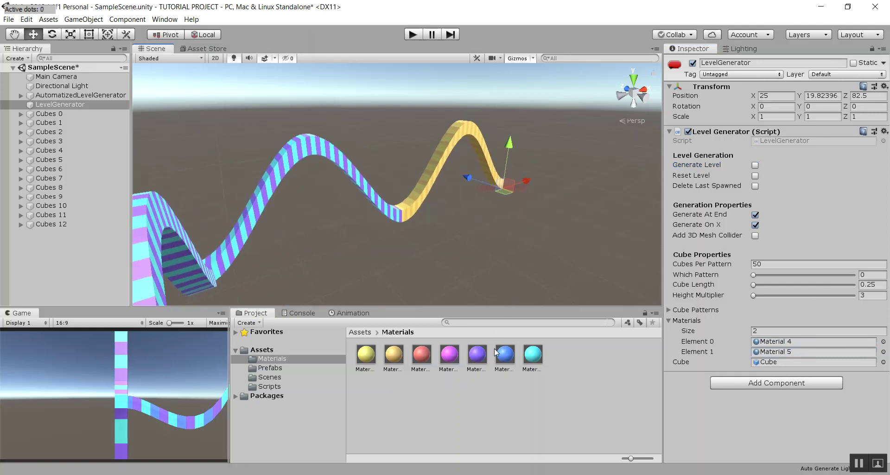
pyautogui.moveTo(505, 356); pyautogui.dragTo(690, 321)
pyautogui.moveTo(533, 354); pyautogui.dragTo(690, 322)
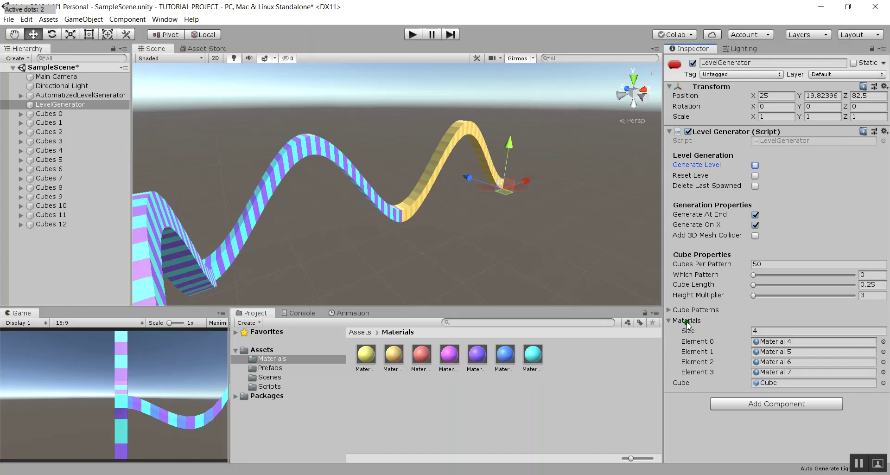
# - Generate a section with the four listed materials and inspect it up close
pyautogui.click(755, 165)
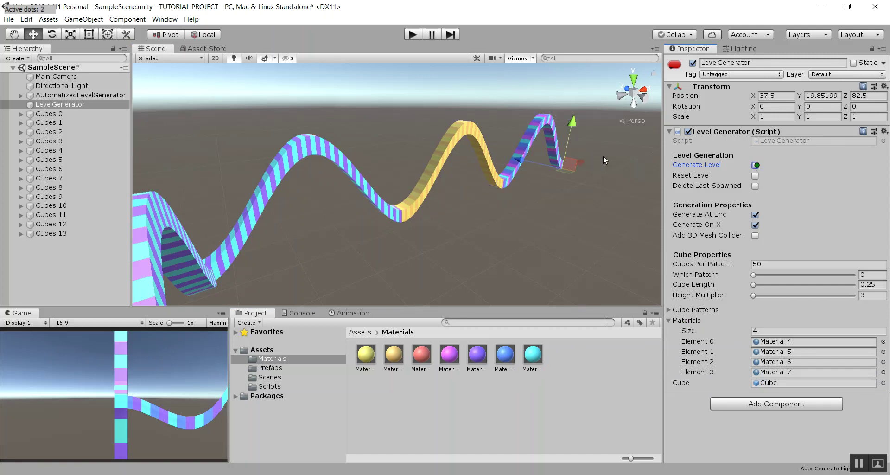
pyautogui.scroll(3, 562, 164)
pyautogui.moveTo(562, 164); pyautogui.dragTo(393, 179, button='middle')
pyautogui.moveTo(574, 177); pyautogui.dragTo(439, 189, button='middle')
pyautogui.scroll(6, 549, 202)
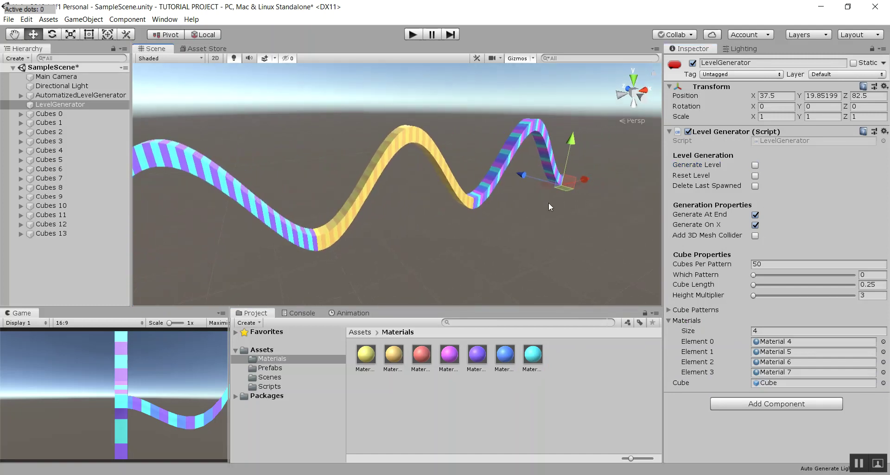
# - Add Material 3 and Material 1 to the Materials list and generate a section with all six materials
pyautogui.moveTo(421, 355); pyautogui.dragTo(705, 321)
pyautogui.moveTo(371, 363); pyautogui.dragTo(685, 321)
pyautogui.click(755, 168)
pyautogui.moveTo(512, 153); pyautogui.dragTo(505, 154, button='middle')
pyautogui.moveTo(562, 148); pyautogui.dragTo(445, 176, button='middle')
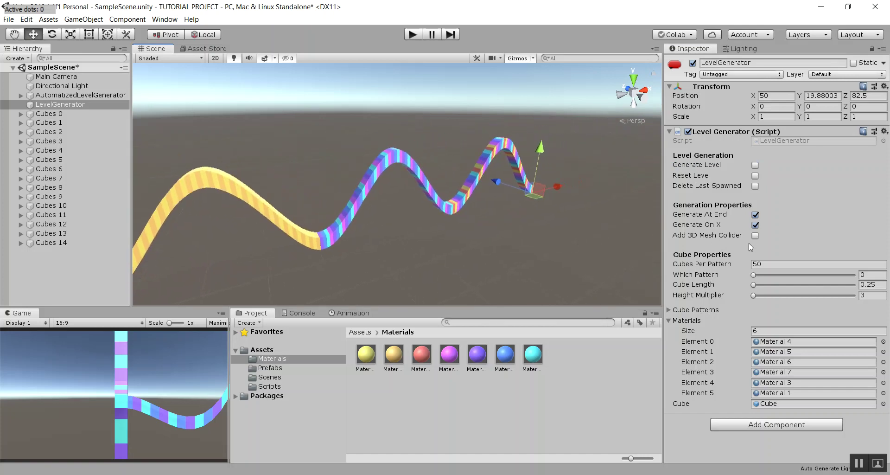
# - Delete the last spawned section and set the Materials list size to 1
pyautogui.click(755, 224)
pyautogui.click(756, 186)
pyautogui.click(771, 331)
pyautogui.write('1')
pyautogui.press('Return')
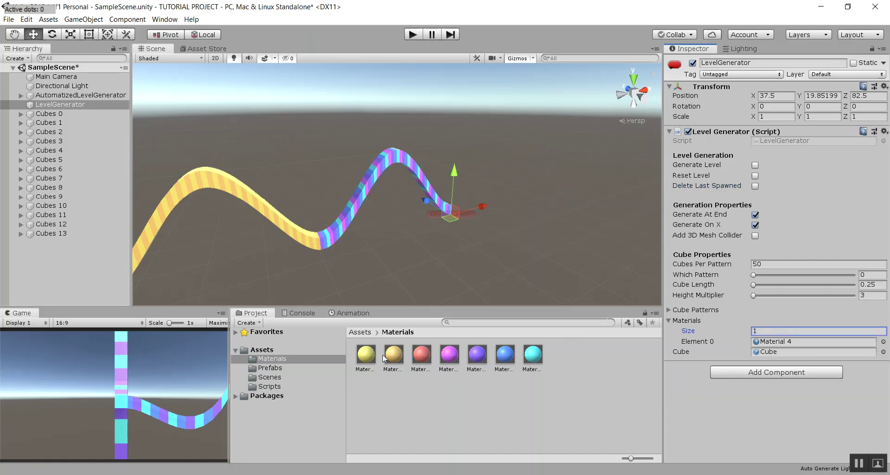
# - Assign Material 3 to Element 0, set Cubes Per Pattern to 70 and generate a section
pyautogui.moveTo(417, 359); pyautogui.dragTo(756, 342)
pyautogui.click(760, 264)
pyautogui.click(755, 165)
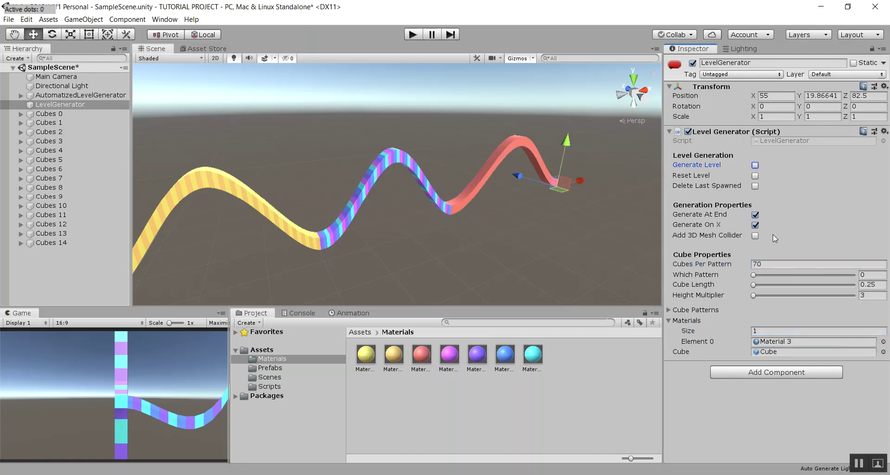
# - Set Cubes Per Pattern to 100 and generate another section with Material 3
pyautogui.click(770, 264)
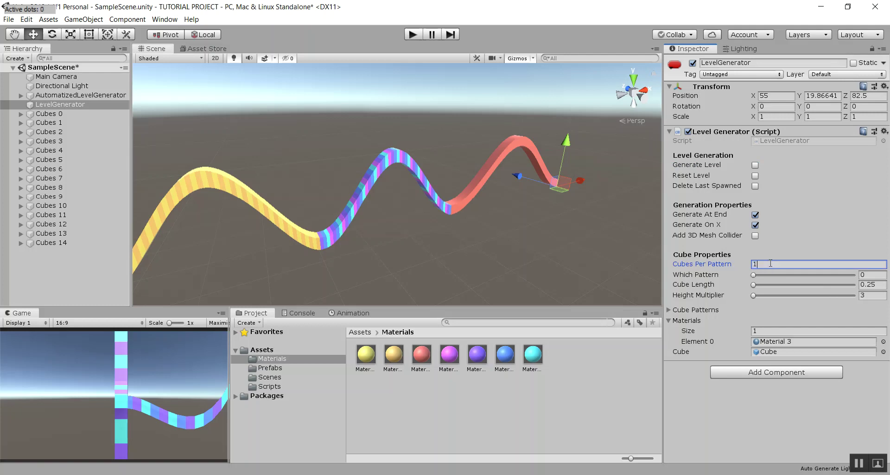
pyautogui.click(755, 165)
pyautogui.keyDown('alt'); pyautogui.moveTo(613, 163); pyautogui.dragTo(539, 177); pyautogui.keyUp('alt')
pyautogui.moveTo(538, 177); pyautogui.dragTo(522, 173, button='right')
# - Generate a much longer section with Cubes Per Pattern set to 400
pyautogui.click(774, 263)
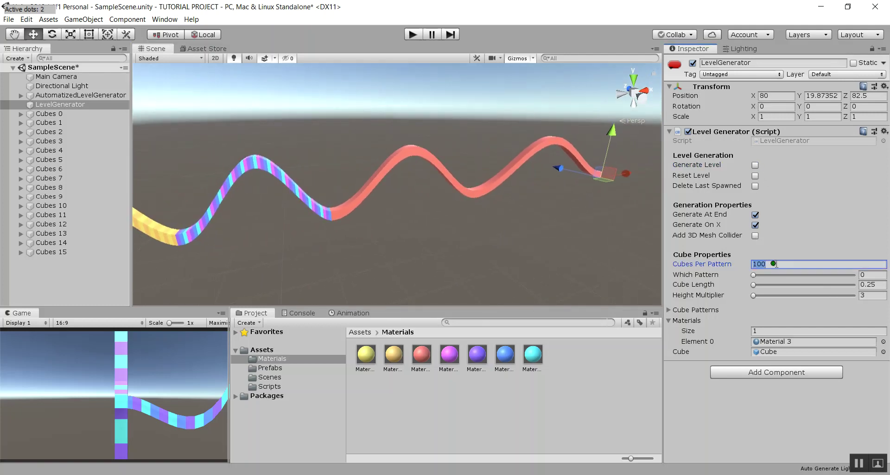
pyautogui.write('400')
pyautogui.click(756, 167)
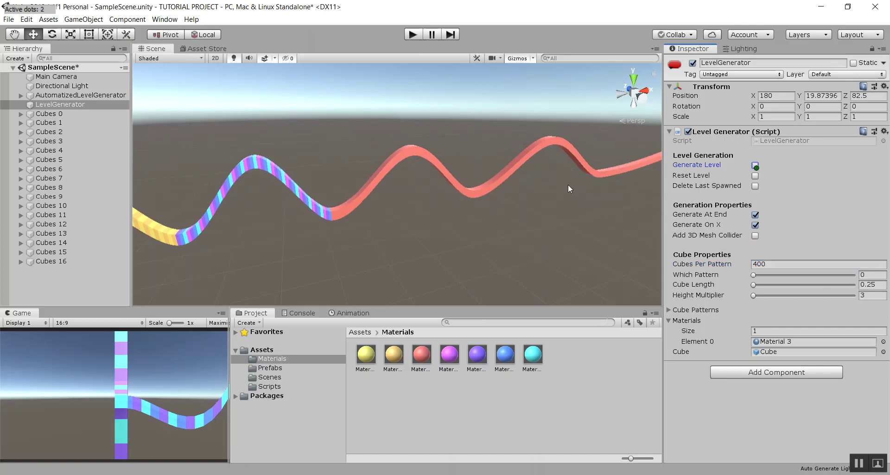
pyautogui.moveTo(571, 184); pyautogui.dragTo(642, 158, button='right')
pyautogui.moveTo(642, 157); pyautogui.dragTo(434, 216, button='middle')
pyautogui.keyDown('alt'); pyautogui.moveTo(434, 216); pyautogui.dragTo(449, 209, button='right'); pyautogui.keyUp('alt')
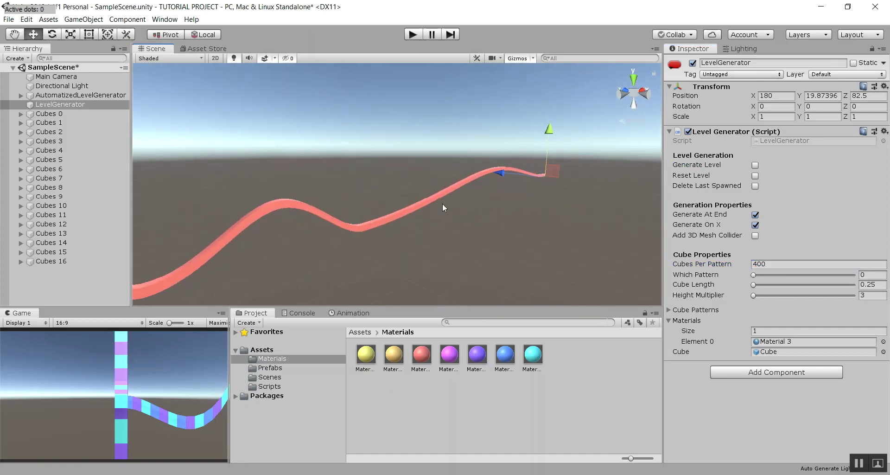
# - Examine the 400-cube section by selecting one of its cubes and its parent object, Cubes 16
pyautogui.click(433, 200)
pyautogui.press('f')
pyautogui.scroll(-5, 447, 202)
pyautogui.moveTo(448, 202); pyautogui.dragTo(397, 204, button='right')
pyautogui.scroll(-15, 457, 210)
pyautogui.scroll(-4, 397, 204)
pyautogui.keyDown('alt'); pyautogui.moveTo(396, 205); pyautogui.dragTo(527, 200); pyautogui.keyUp('alt')
pyautogui.scroll(15, 72, 202)
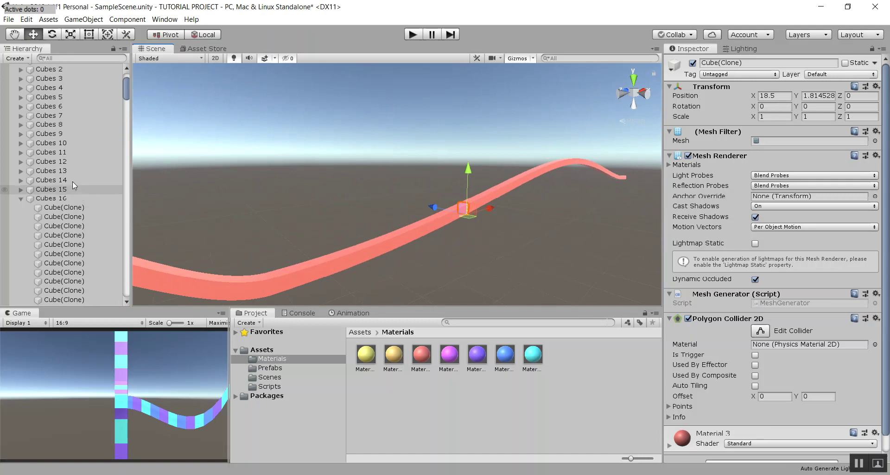
pyautogui.click(41, 261)
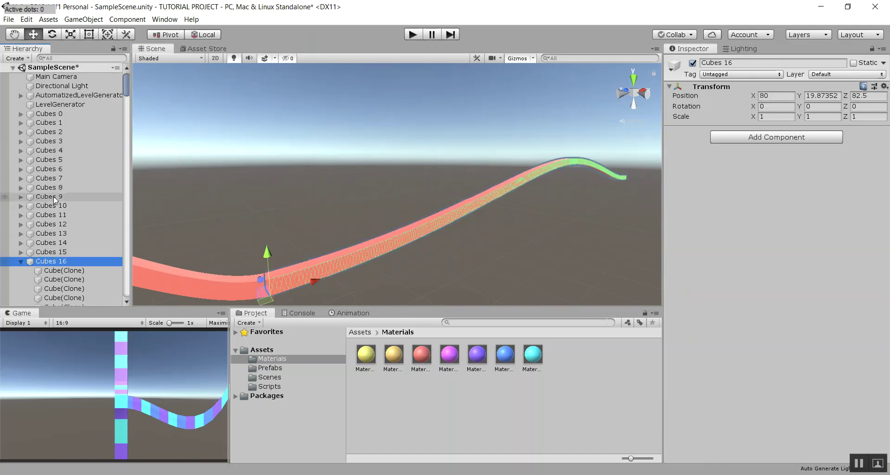
# - Turn off Generate On X on the LevelGenerator and generate a section in the other direction
pyautogui.click(62, 104)
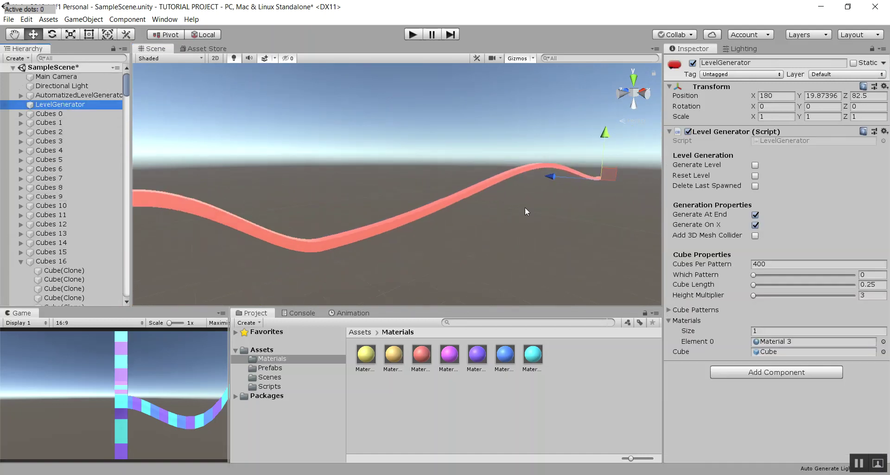
pyautogui.click(756, 225)
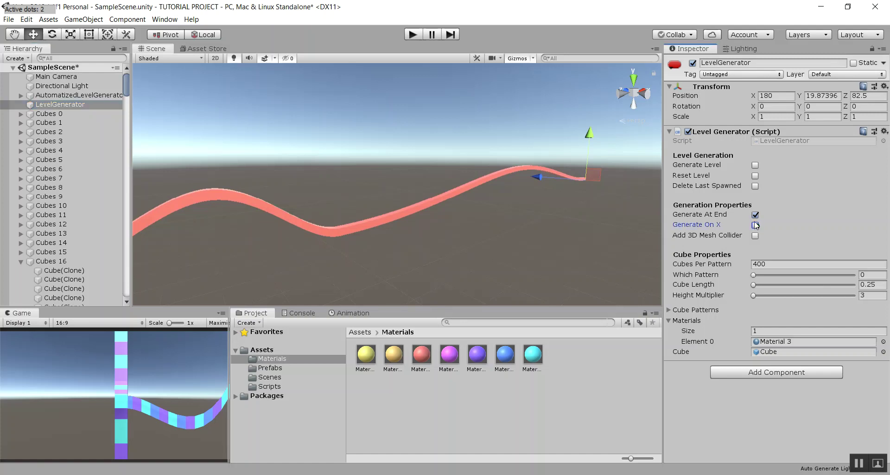
pyautogui.click(755, 165)
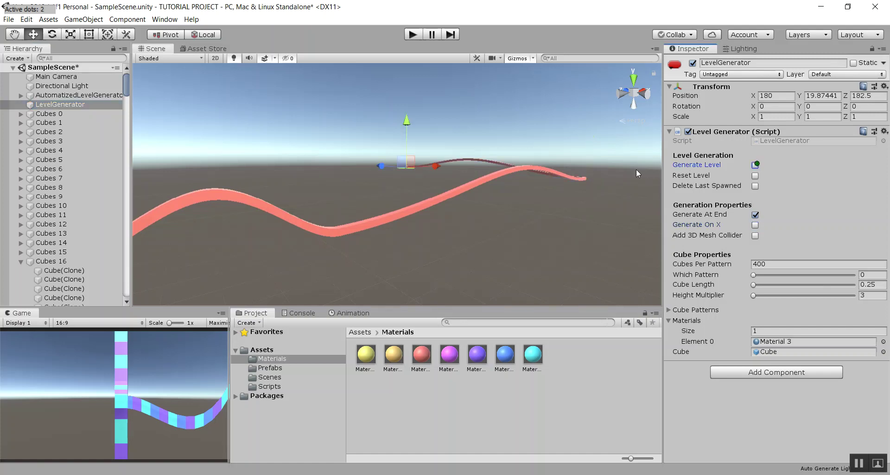
# - Delete the last two spawned sections and enable Add 3D Mesh Collider
pyautogui.click(755, 186)
pyautogui.keyDown('alt'); pyautogui.moveTo(598, 201); pyautogui.dragTo(550, 218); pyautogui.keyUp('alt')
pyautogui.click(755, 236)
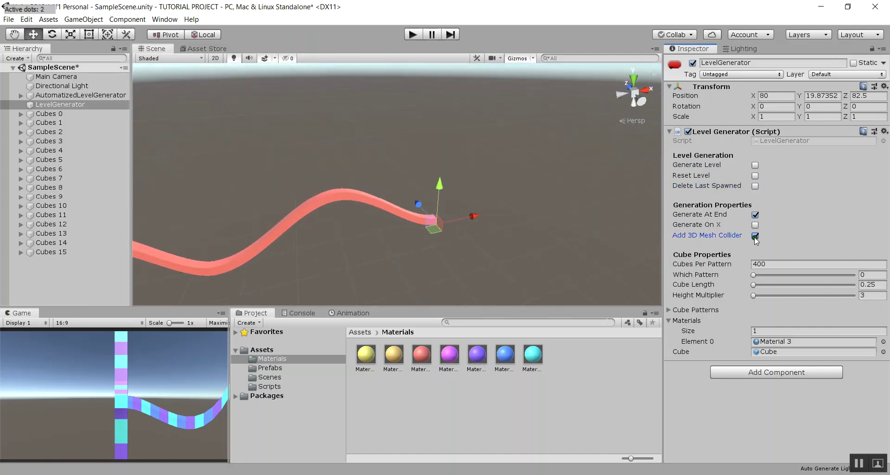
# - Set Height Multiplier to 6.25 and Which Pattern to 13, and generate a section
pyautogui.moveTo(753, 296); pyautogui.dragTo(773, 302)
pyautogui.click(864, 273)
pyautogui.write('13')
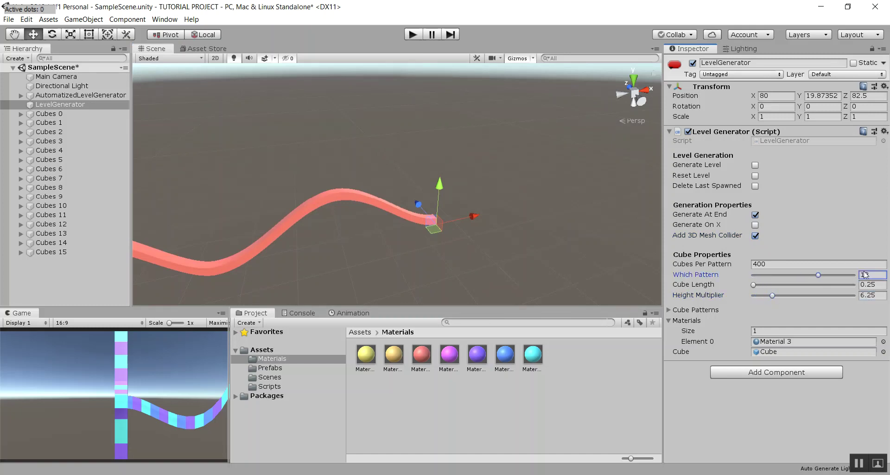
pyautogui.click(755, 165)
pyautogui.moveTo(583, 191); pyautogui.dragTo(465, 216, button='right')
# - Replace the last spawned section with one generated at 100 Cubes Per Pattern and inspect it up close
pyautogui.click(769, 263)
pyautogui.write('100')
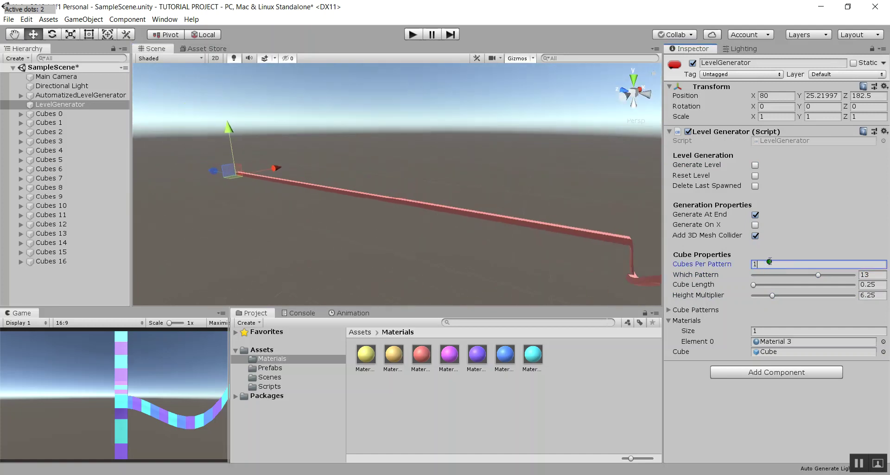
pyautogui.click(755, 186)
pyautogui.click(755, 165)
pyautogui.moveTo(615, 193); pyautogui.dragTo(446, 206, button='right')
pyautogui.scroll(8, 447, 209)
pyautogui.moveTo(538, 209); pyautogui.dragTo(615, 227, button='middle')
pyautogui.scroll(6, 416, 174)
pyautogui.scroll(-3, 441, 207)
pyautogui.moveTo(436, 207); pyautogui.dragTo(505, 212, button='middle')
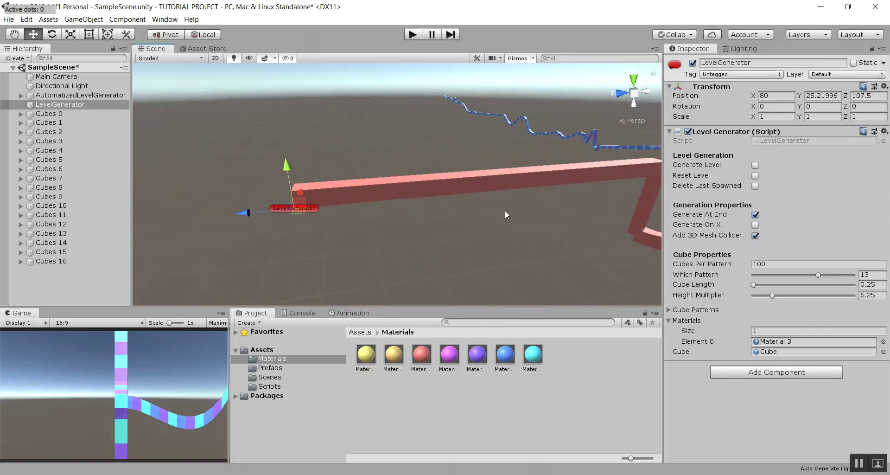
# - Turn Generate On X back on and generate a pattern 13 section that continues along X
pyautogui.click(755, 225)
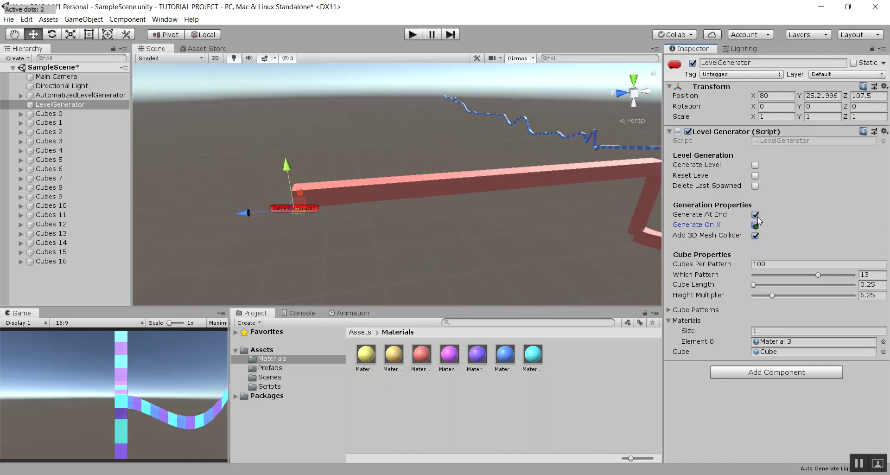
pyautogui.click(754, 165)
pyautogui.moveTo(361, 165); pyautogui.dragTo(602, 189, button='middle')
pyautogui.moveTo(450, 180); pyautogui.dragTo(523, 180, button='right')
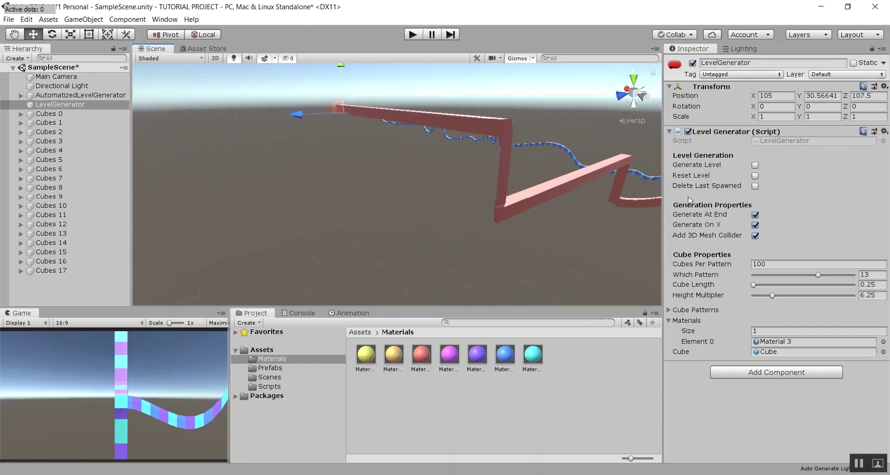
# - Delete the last spawned section and generate one using pattern 5 instead
pyautogui.click(755, 185)
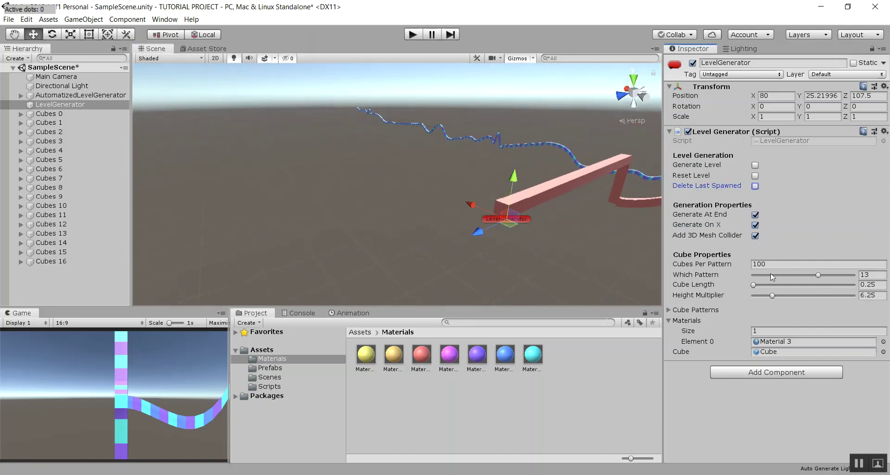
pyautogui.moveTo(809, 275); pyautogui.dragTo(778, 274)
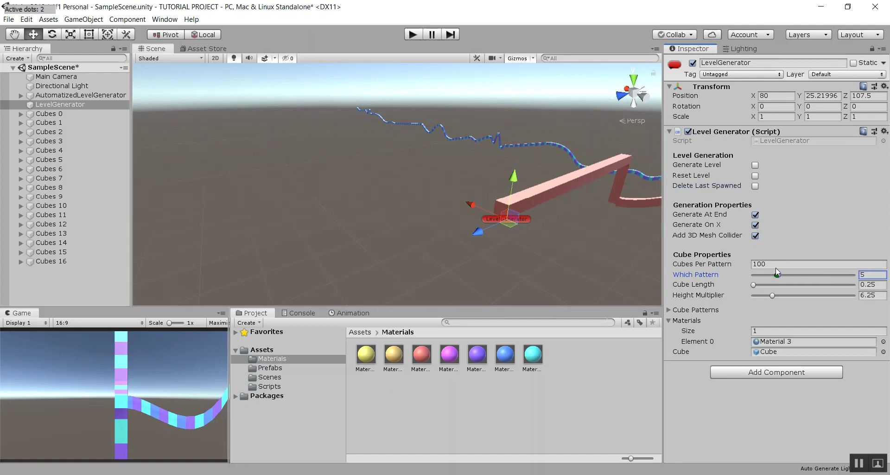
pyautogui.click(755, 165)
pyautogui.scroll(1, 495, 187)
pyautogui.keyDown('alt'); pyautogui.moveTo(494, 187); pyautogui.dragTo(592, 232); pyautogui.keyUp('alt')
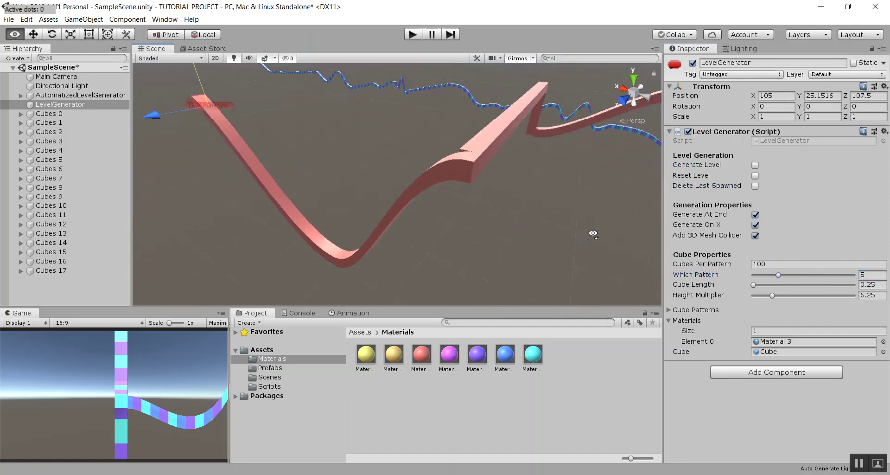
# - Examine the pattern 5 section and how it joins the preceding sections from several angles
pyautogui.keyDown('alt'); pyautogui.moveTo(592, 232); pyautogui.dragTo(460, 186, button='right'); pyautogui.keyUp('alt')
pyautogui.moveTo(459, 186); pyautogui.dragTo(516, 241, button='middle')
pyautogui.keyDown('alt'); pyautogui.moveTo(516, 241); pyautogui.dragTo(523, 256, button='right'); pyautogui.keyUp('alt')
pyautogui.keyDown('alt'); pyautogui.moveTo(522, 257); pyautogui.dragTo(519, 226); pyautogui.keyUp('alt')
pyautogui.scroll(-3, 514, 224)
pyautogui.moveTo(510, 224); pyautogui.dragTo(592, 207, button='right')
pyautogui.scroll(-3, 509, 210)
pyautogui.moveTo(509, 209); pyautogui.dragTo(507, 210, button='right')
pyautogui.keyDown('alt'); pyautogui.moveTo(506, 210); pyautogui.dragTo(468, 213); pyautogui.keyUp('alt')
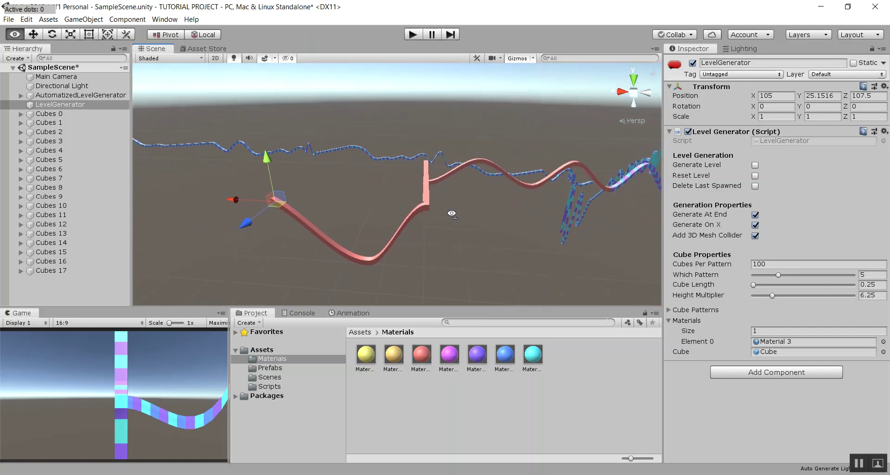
# - Reset the level and frame the LevelGenerator object in the Scene view
pyautogui.click(755, 176)
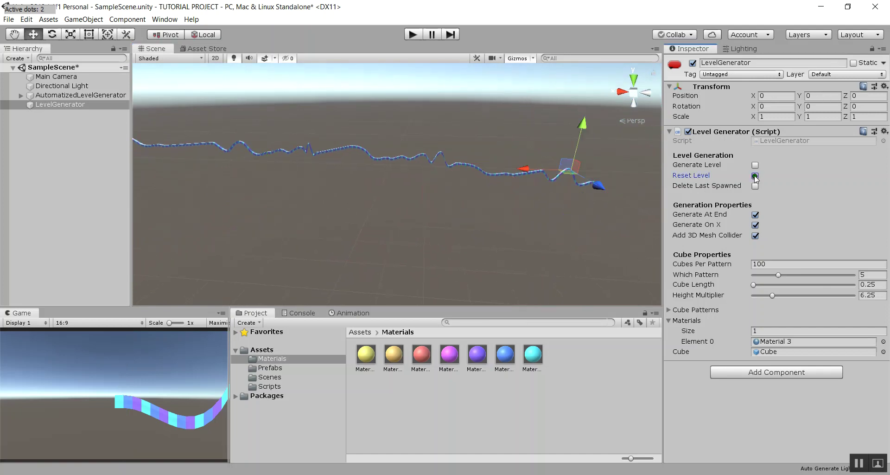
pyautogui.doubleClick(63, 105)
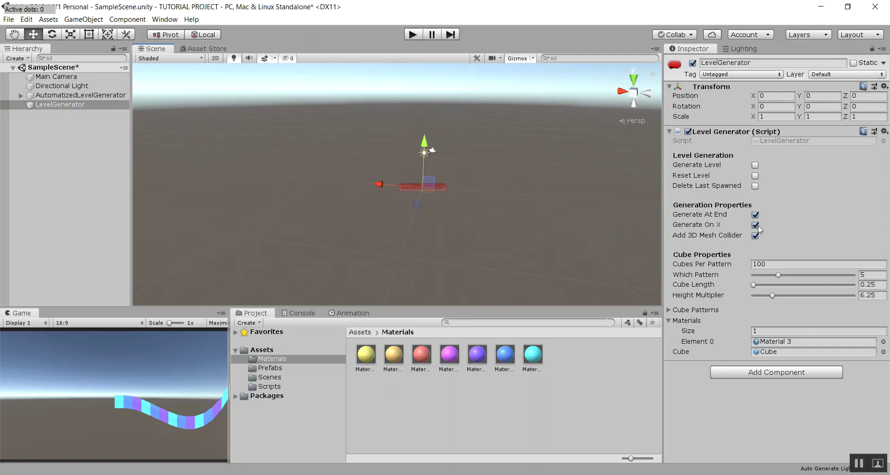
pyautogui.moveTo(519, 172); pyautogui.dragTo(264, 212, button='right')
pyautogui.scroll(-5, 413, 208)
pyautogui.moveTo(416, 210)
pyautogui.mouseDown(button='middle')
pyautogui.moveTo(352, 170)
pyautogui.moveTo(367, 170)
pyautogui.mouseUp(button='middle')
pyautogui.scroll(3, 373, 170)
pyautogui.moveTo(364, 200); pyautogui.dragTo(385, 194, button='middle')
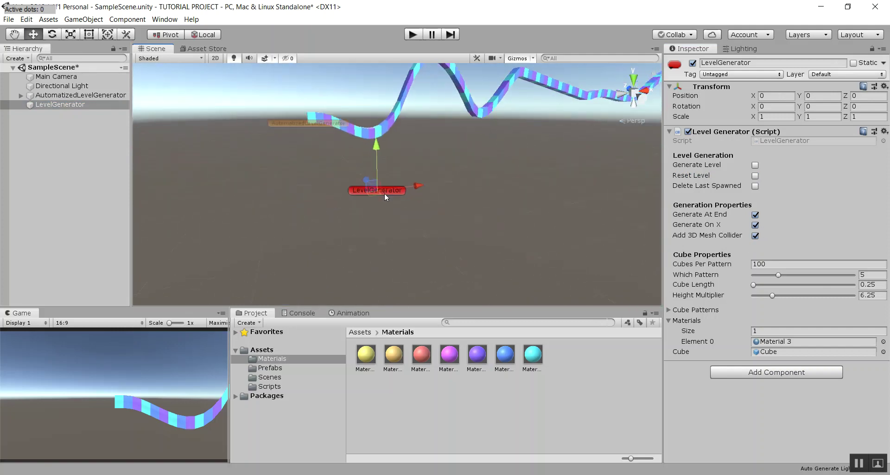
# - Turn off Generate At End and generate a 100-cube section with pattern 5
pyautogui.click(755, 215)
pyautogui.click(755, 165)
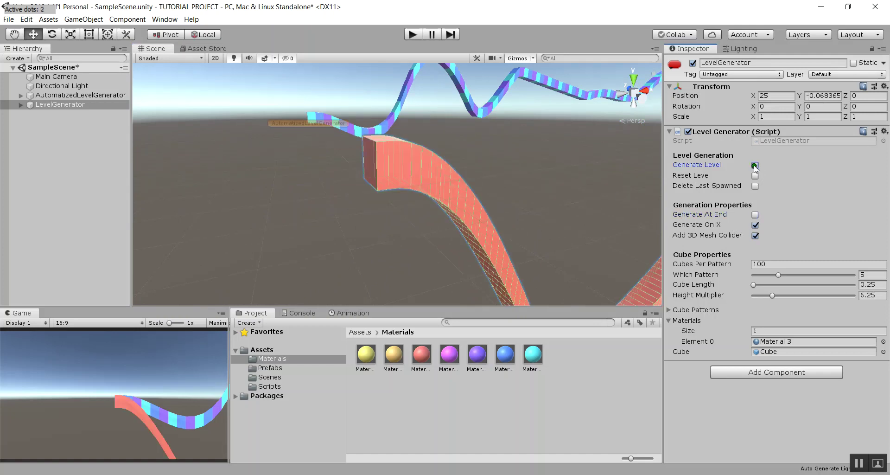
pyautogui.scroll(-5, 601, 187)
pyautogui.moveTo(573, 205); pyautogui.dragTo(533, 197, button='middle')
pyautogui.scroll(1, 533, 196)
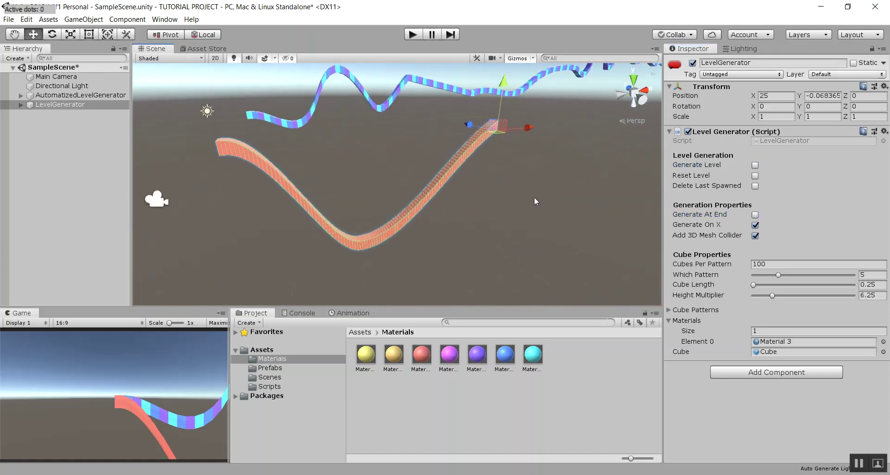
# - Set Which Pattern to 0 and Cubes Per Pattern to 40, and generate a section at the level's start
pyautogui.moveTo(778, 274); pyautogui.dragTo(670, 271)
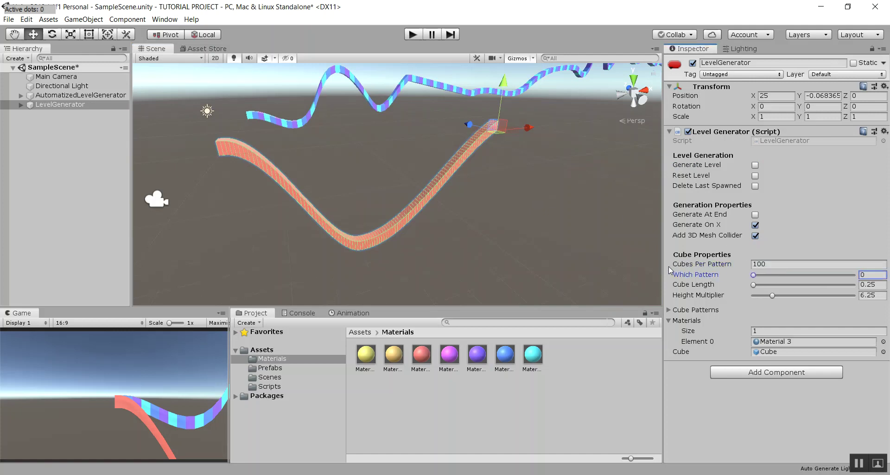
pyautogui.click(780, 264)
pyautogui.write('40')
pyautogui.click(755, 165)
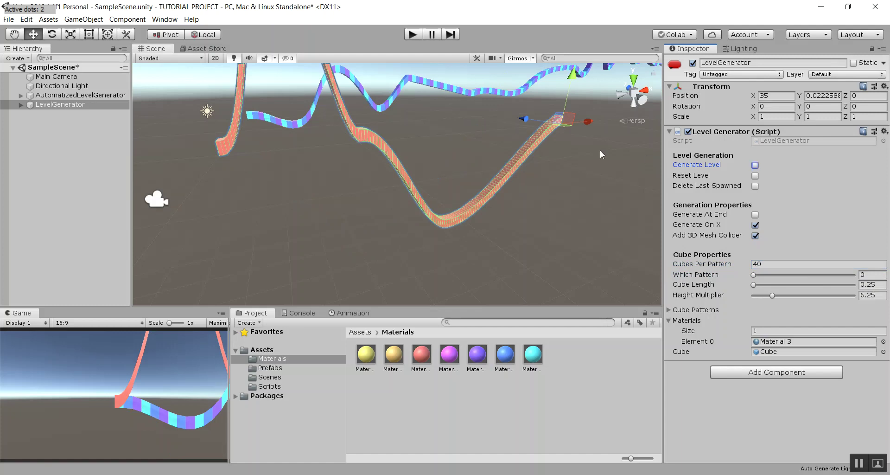
pyautogui.scroll(5, 548, 185)
pyautogui.scroll(2, 549, 187)
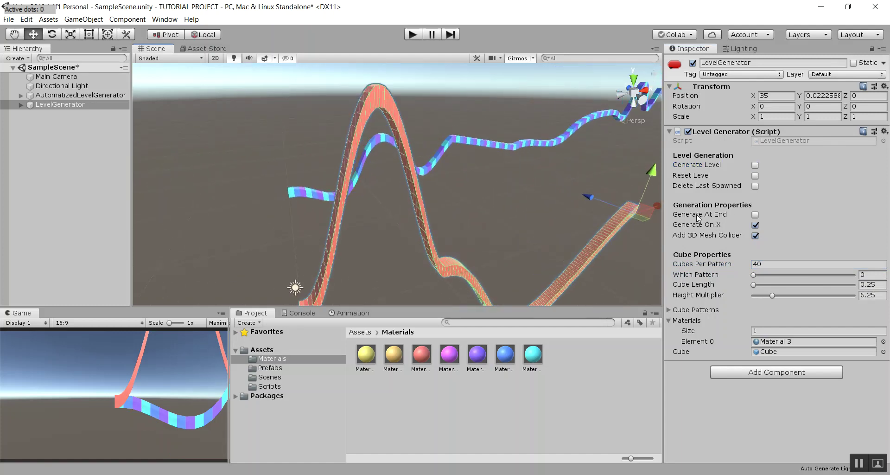
# - Set Which Pattern to 3 and generate a 40-cube section in front of the existing ones
pyautogui.click(777, 216)
pyautogui.moveTo(445, 194); pyautogui.dragTo(455, 167, button='middle')
pyautogui.scroll(-2, 458, 169)
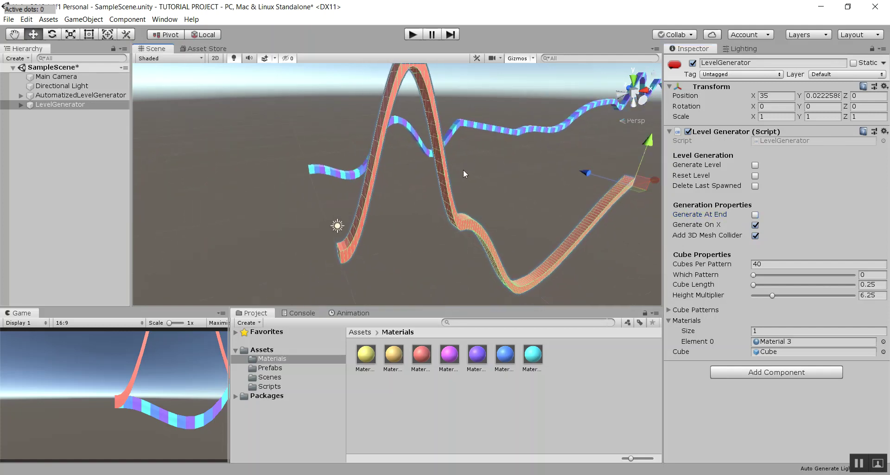
pyautogui.moveTo(756, 274); pyautogui.dragTo(771, 274)
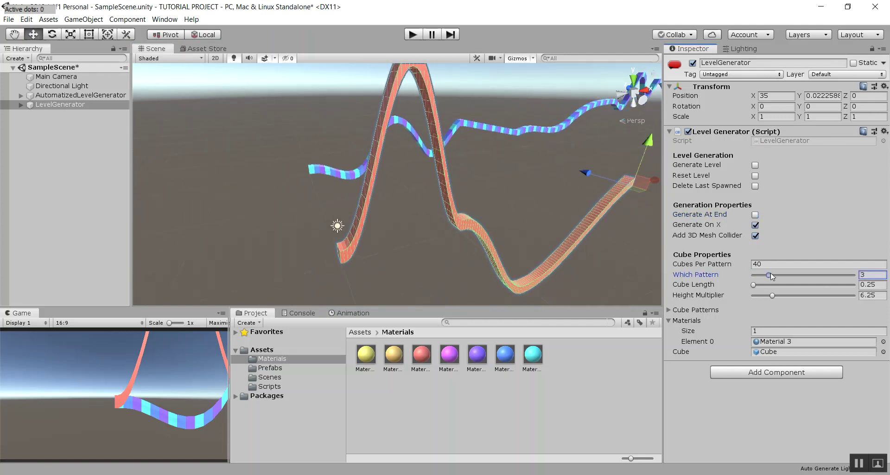
pyautogui.click(755, 165)
pyautogui.keyDown('alt'); pyautogui.moveTo(507, 230); pyautogui.dragTo(429, 164); pyautogui.keyUp('alt')
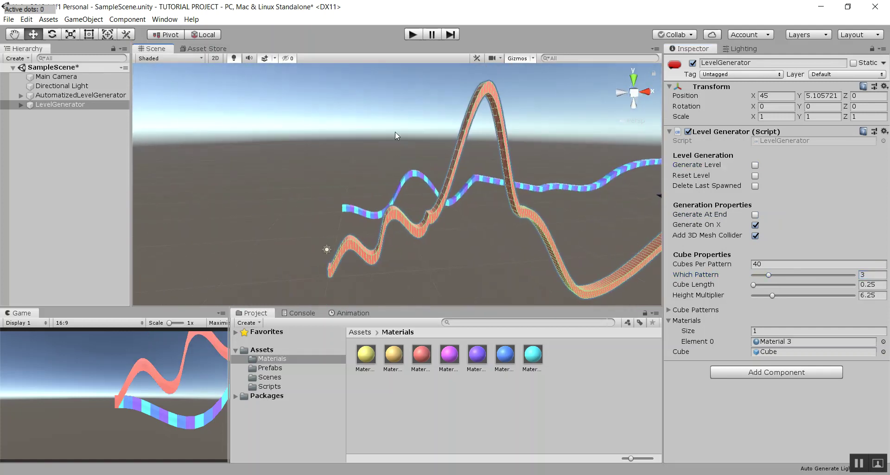
# - Switch the Scene view to 2D and bring the start of the generated level into view
pyautogui.click(219, 60)
pyautogui.scroll(12, 486, 160)
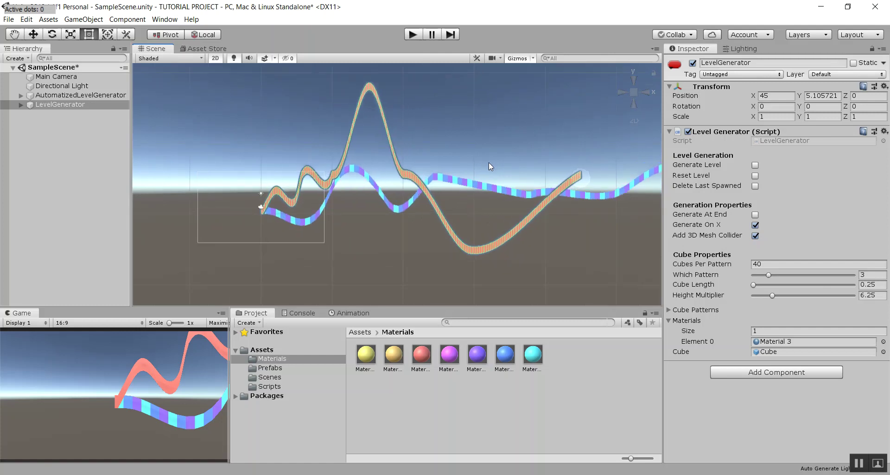
pyautogui.keyDown('alt'); pyautogui.moveTo(372, 155); pyautogui.dragTo(402, 160); pyautogui.keyUp('alt')
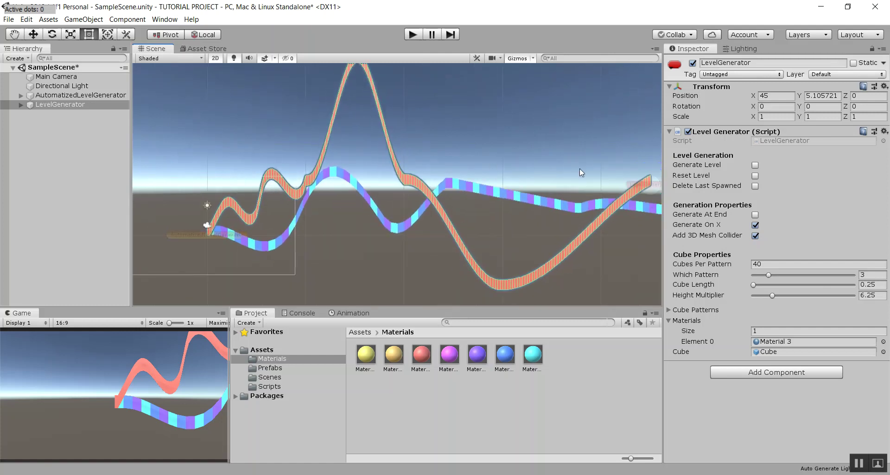
# - Increase the Cube Length and generate a stretched pattern 3 section at the level's start
pyautogui.moveTo(753, 285); pyautogui.dragTo(759, 286)
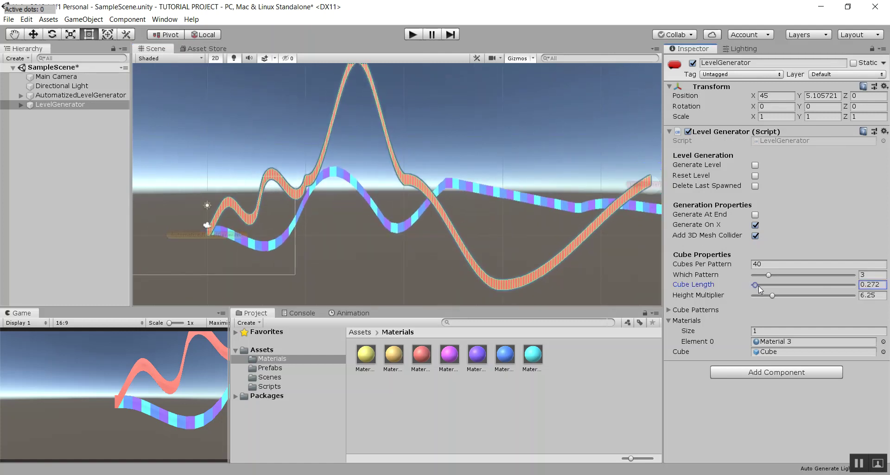
pyautogui.click(754, 165)
pyautogui.scroll(-6, 558, 189)
pyautogui.moveTo(558, 189); pyautogui.dragTo(426, 204, button='middle')
# - Set Cube Length to 0.308, Cubes Per Pattern to 30 and Which Pattern to 5, and generate a section at the level's start
pyautogui.moveTo(791, 284); pyautogui.dragTo(787, 287)
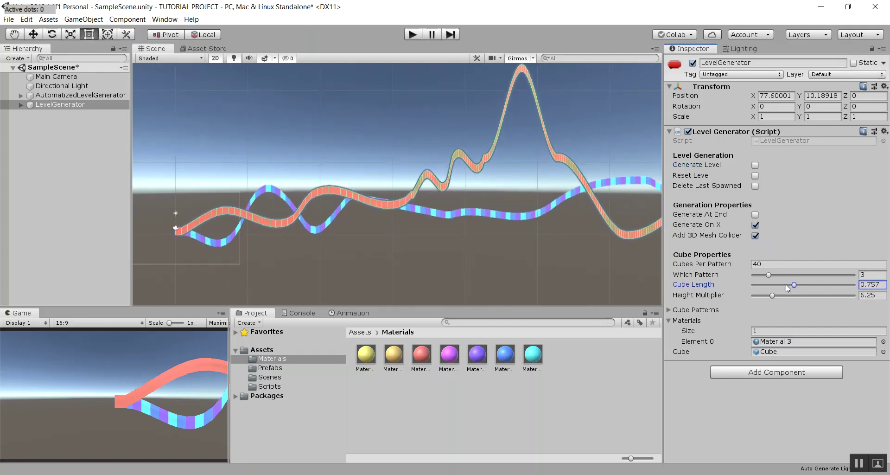
pyautogui.click(773, 266)
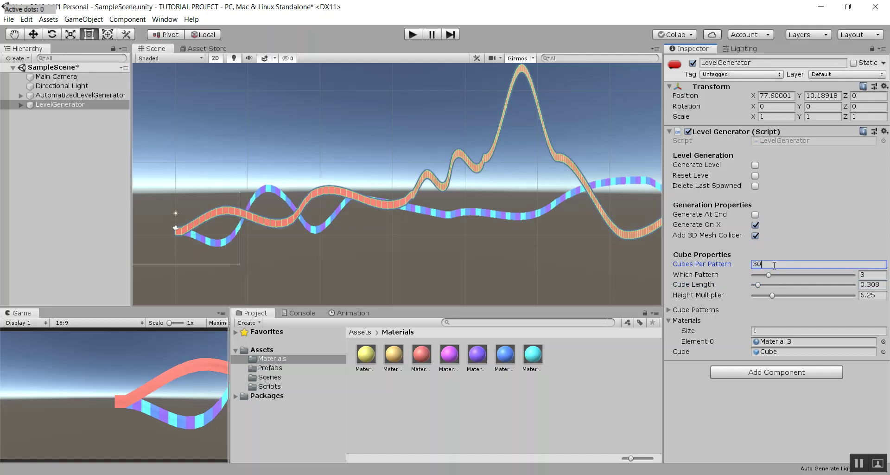
pyautogui.click(769, 275)
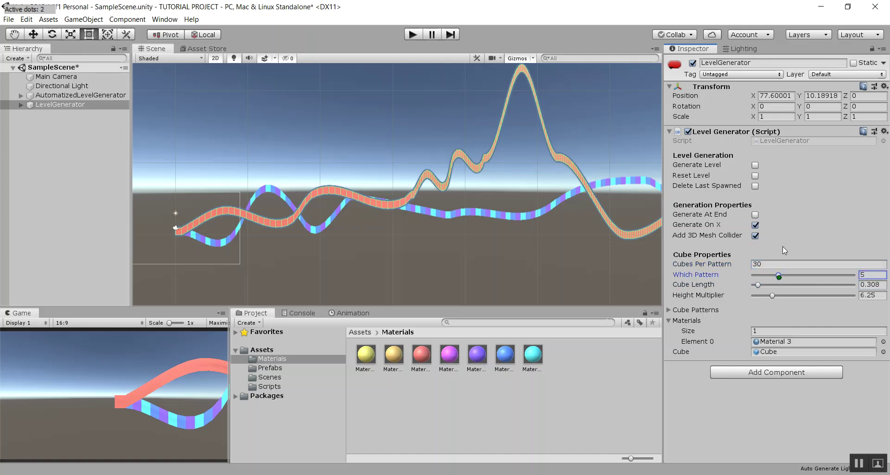
pyautogui.click(755, 165)
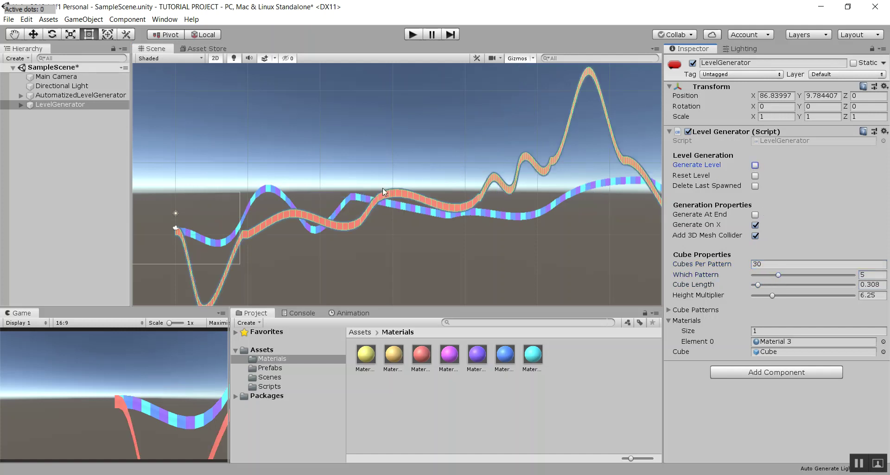
pyautogui.moveTo(385, 188); pyautogui.dragTo(491, 147, button='middle')
pyautogui.scroll(1, 436, 169)
pyautogui.moveTo(356, 201); pyautogui.dragTo(388, 182, button='middle')
pyautogui.scroll(4, 388, 183)
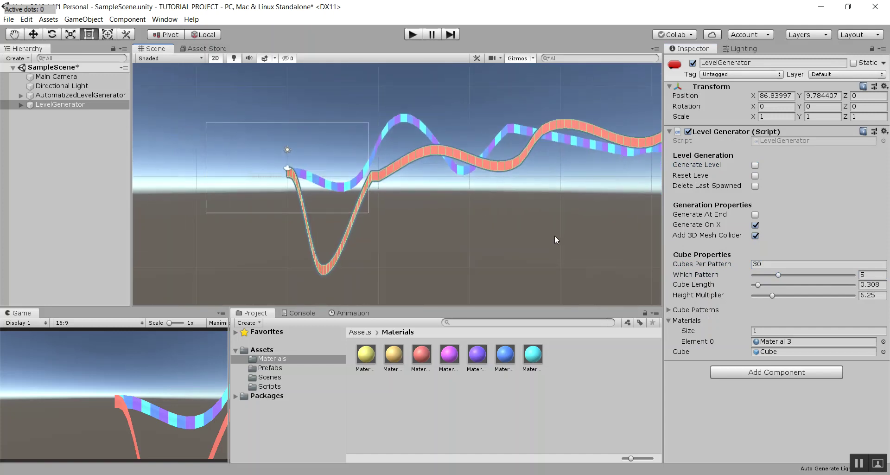
# - Replace the Materials list with Material 6 and Material 7, and generate a pattern 5 section at the start
pyautogui.moveTo(505, 354); pyautogui.dragTo(765, 342)
pyautogui.moveTo(533, 354); pyautogui.dragTo(690, 321)
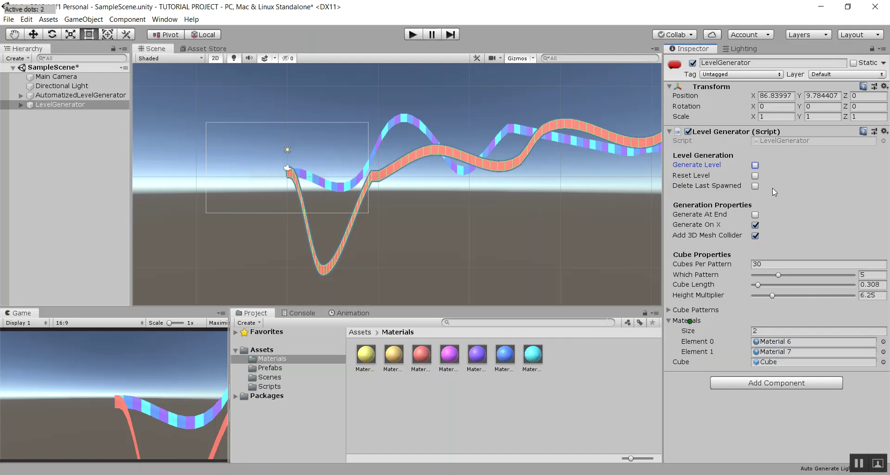
pyautogui.click(755, 166)
pyautogui.scroll(3, 487, 189)
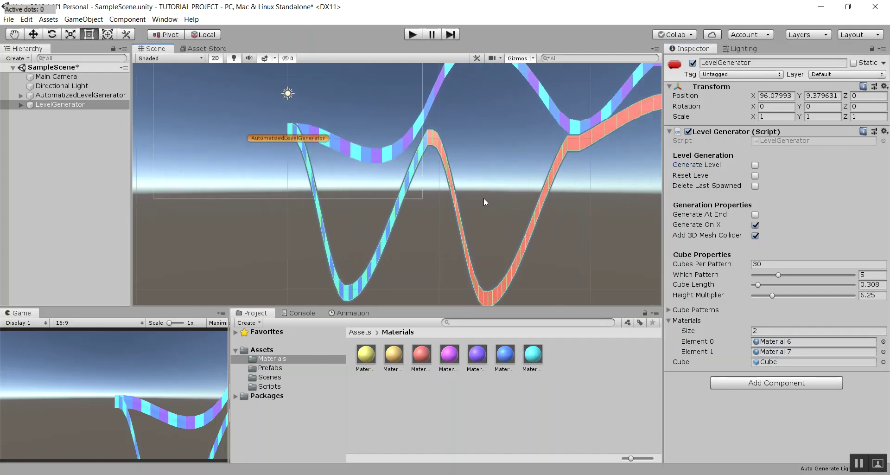
# - Assign Material 3 and Material 4 to the two Materials elements and generate another pattern 5 section
pyautogui.moveTo(441, 362); pyautogui.dragTo(771, 353)
pyautogui.moveTo(409, 356); pyautogui.dragTo(781, 344)
pyautogui.click(756, 166)
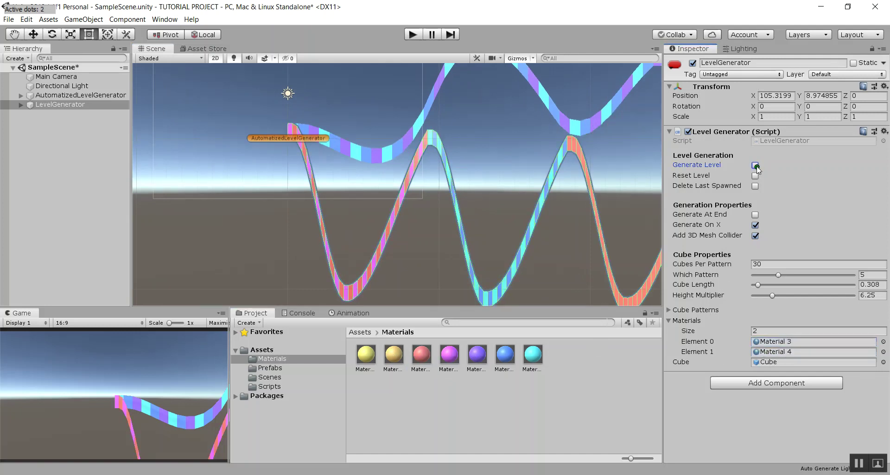
pyautogui.moveTo(495, 171); pyautogui.dragTo(525, 156, button='middle')
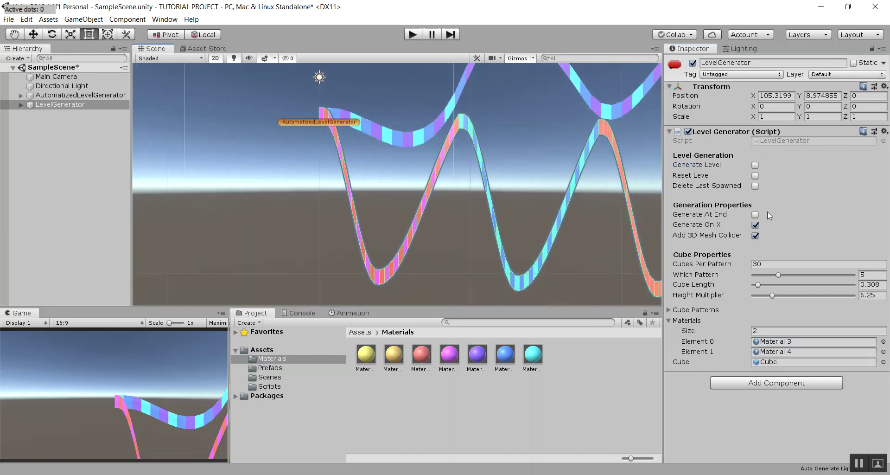
# - Delete the most recently spawned sections one after another
pyautogui.click(755, 186)
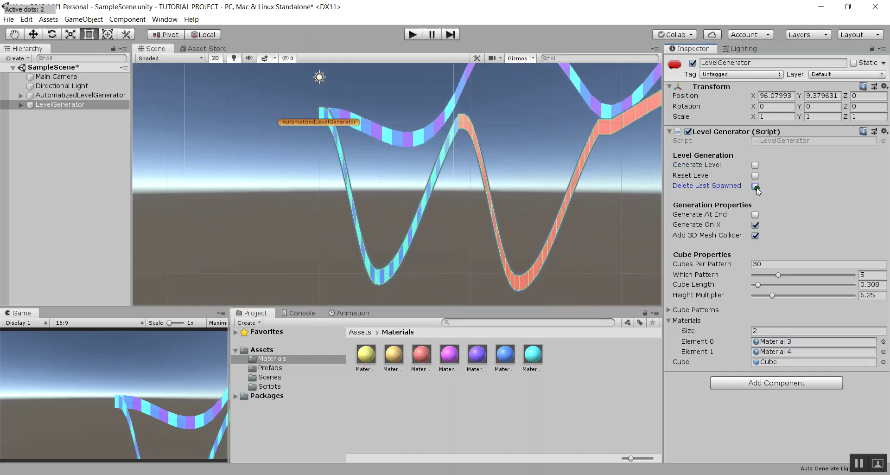
pyautogui.click(756, 186)
pyautogui.click(755, 187)
# - Switch the Scene view back to 3D and reset the LevelGenerator's level
pyautogui.moveTo(492, 149); pyautogui.dragTo(450, 191, button='middle')
pyautogui.press('2')
pyautogui.scroll(-8, 566, 209)
pyautogui.keyDown('alt'); pyautogui.moveTo(450, 191); pyautogui.dragTo(495, 204); pyautogui.keyUp('alt')
pyautogui.click(755, 175)
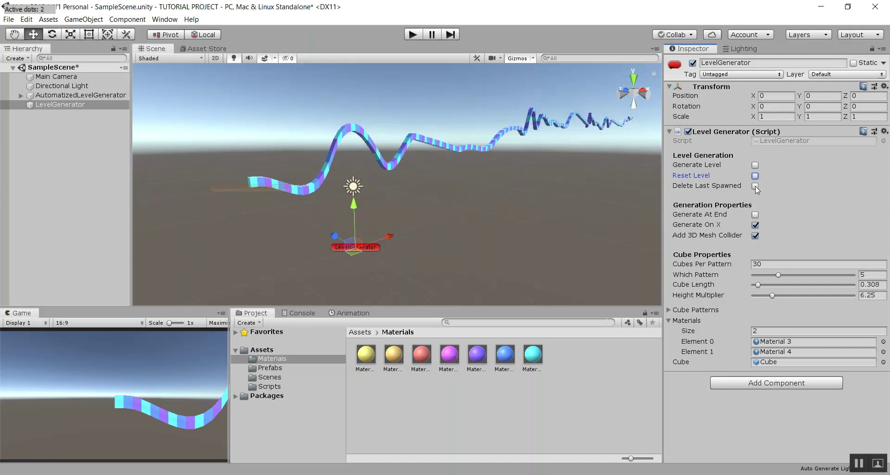
# - Collapse the Materials list, expand Cube Patterns and examine the curve of Element 13
pyautogui.click(694, 322)
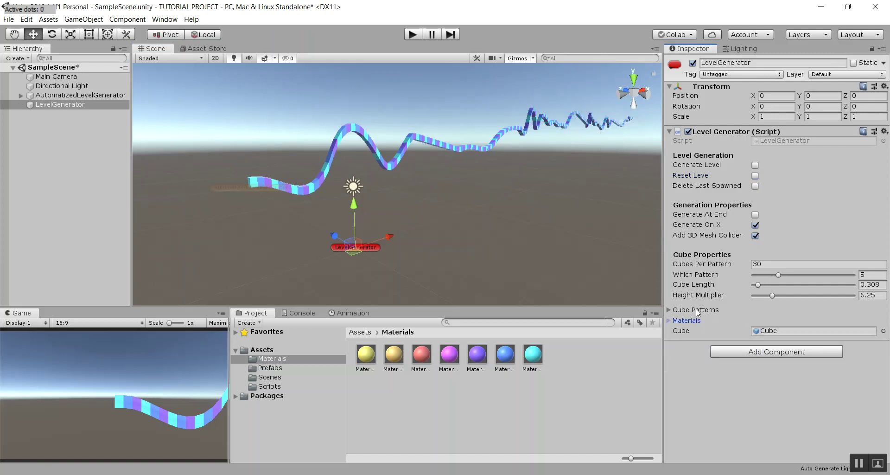
pyautogui.click(697, 310)
pyautogui.scroll(-3, 762, 306)
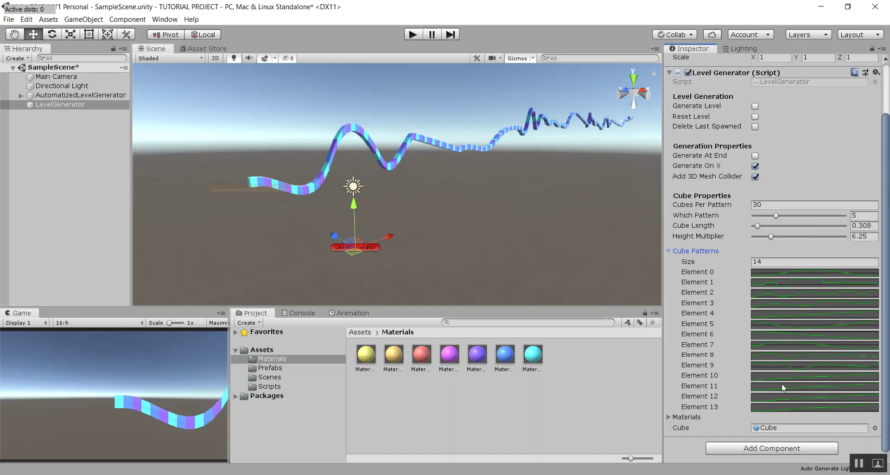
pyautogui.click(773, 407)
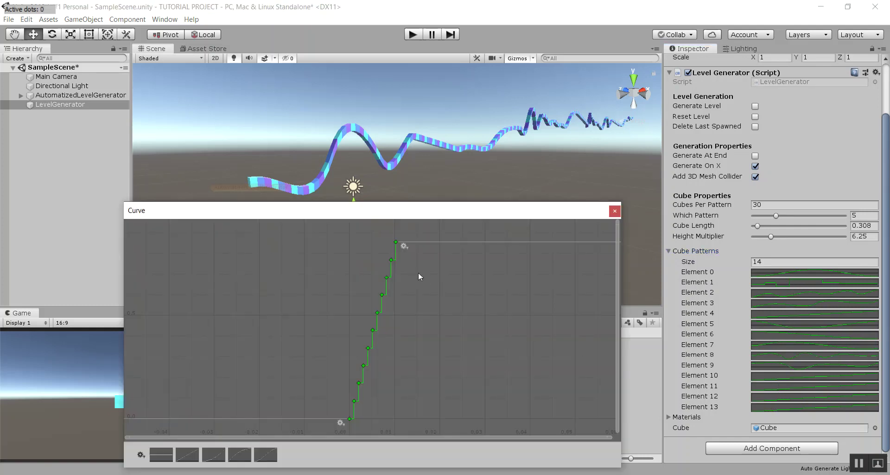
pyautogui.click(615, 211)
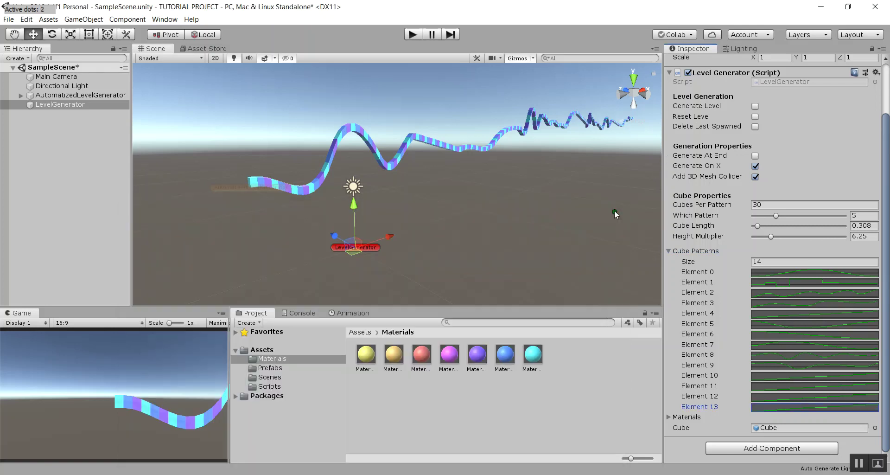
# - Set Which Pattern to 13 and generate a 30-cube section from it
pyautogui.moveTo(776, 215); pyautogui.dragTo(828, 216)
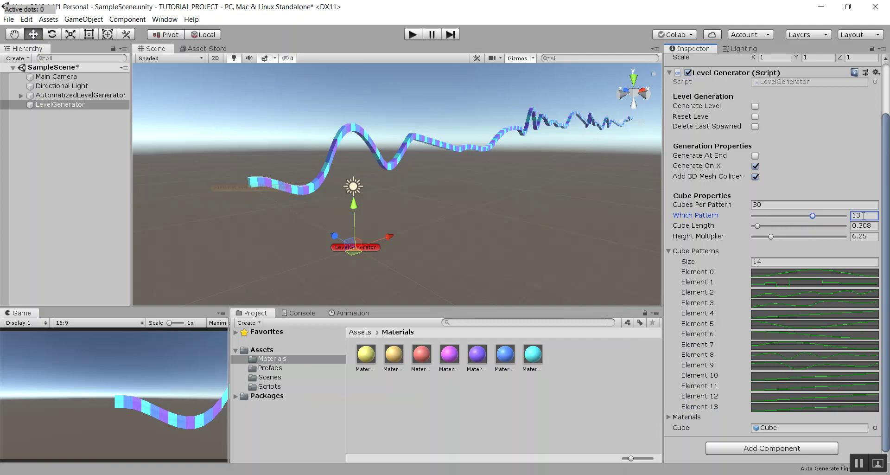
pyautogui.click(713, 407)
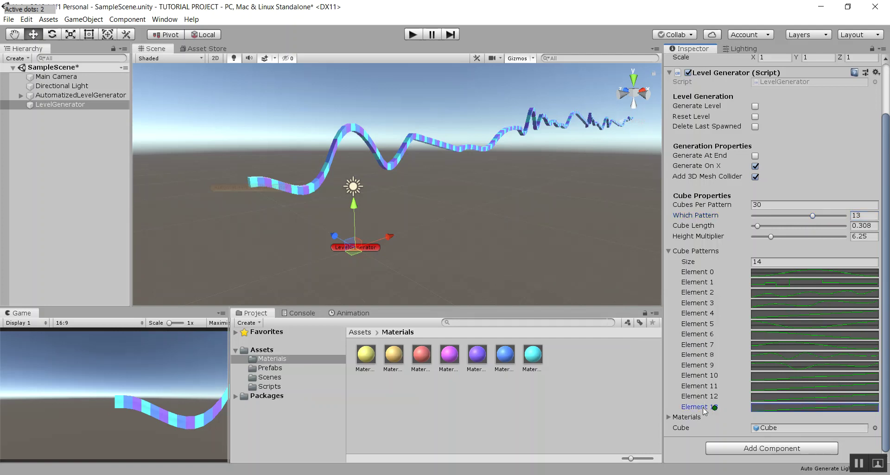
pyautogui.click(865, 216)
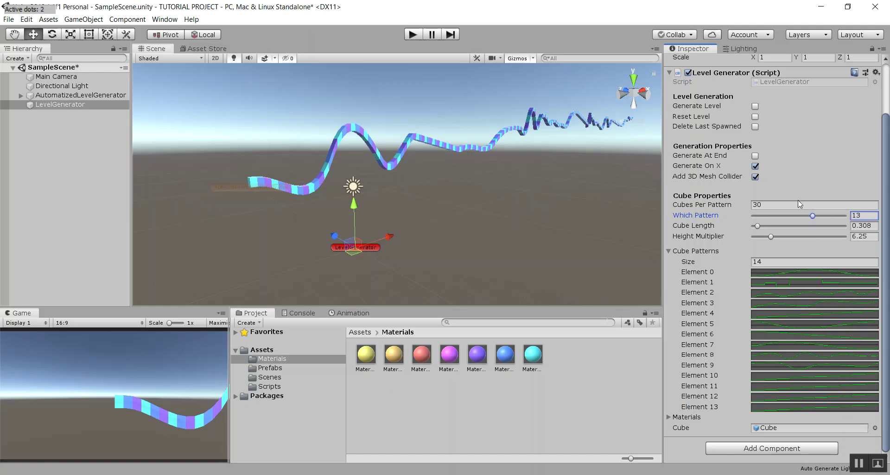
pyautogui.scroll(3, 800, 204)
pyautogui.click(755, 165)
pyautogui.moveTo(560, 171); pyautogui.dragTo(517, 173, button='right')
pyautogui.moveTo(544, 179)
pyautogui.keyDown('alt'); pyautogui.mouseDown()
pyautogui.moveTo(482, 189)
pyautogui.moveTo(533, 187)
pyautogui.mouseUp(); pyautogui.keyUp('alt')
# - Open the Element 13 curve and move its last key to about 0.10 and the key before it to about 0.06, both at height 0.3
pyautogui.scroll(-3, 770, 265)
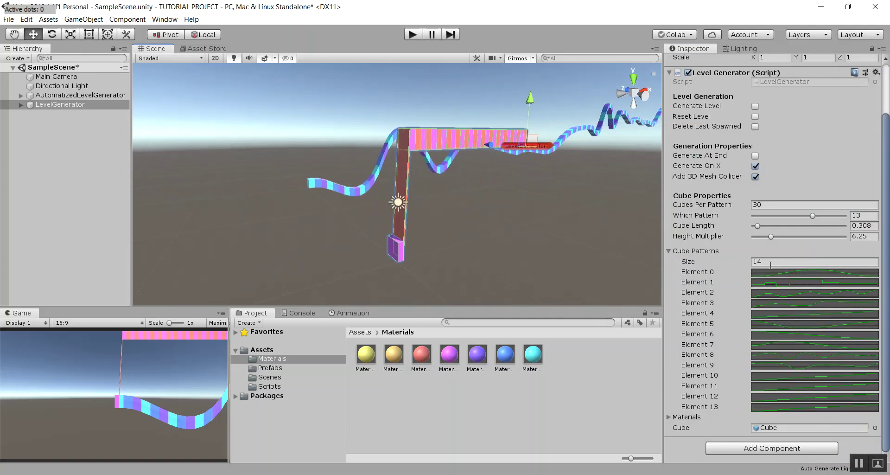
pyautogui.click(761, 408)
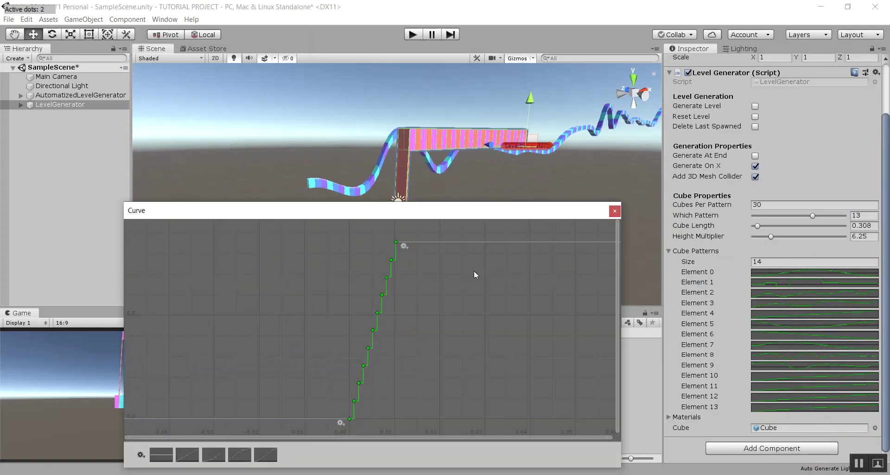
pyautogui.scroll(-3, 485, 274)
pyautogui.moveTo(484, 274); pyautogui.dragTo(454, 287, button='middle')
pyautogui.scroll(-2, 455, 286)
pyautogui.moveTo(528, 291); pyautogui.dragTo(422, 279, button='middle')
pyautogui.moveTo(264, 243); pyautogui.dragTo(549, 328)
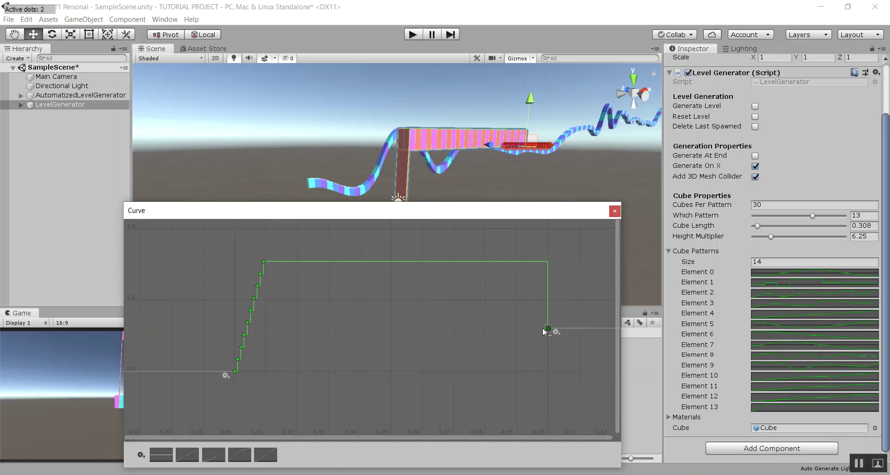
pyautogui.moveTo(265, 260); pyautogui.dragTo(427, 327)
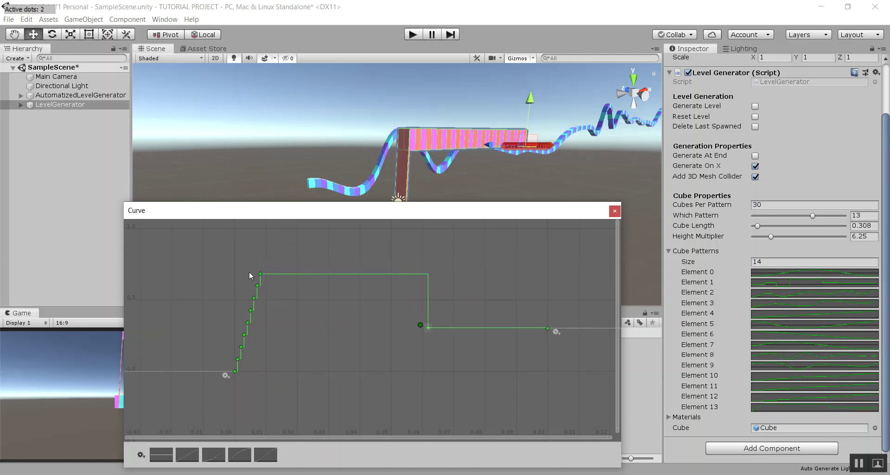
# - Spread four more upper keys of the Element 13 staircase curve further along the time axis at differing heights, and close the curve editor
pyautogui.moveTo(260, 274); pyautogui.dragTo(359, 352)
pyautogui.moveTo(258, 286); pyautogui.dragTo(359, 273)
pyautogui.moveTo(254, 298); pyautogui.dragTo(291, 337)
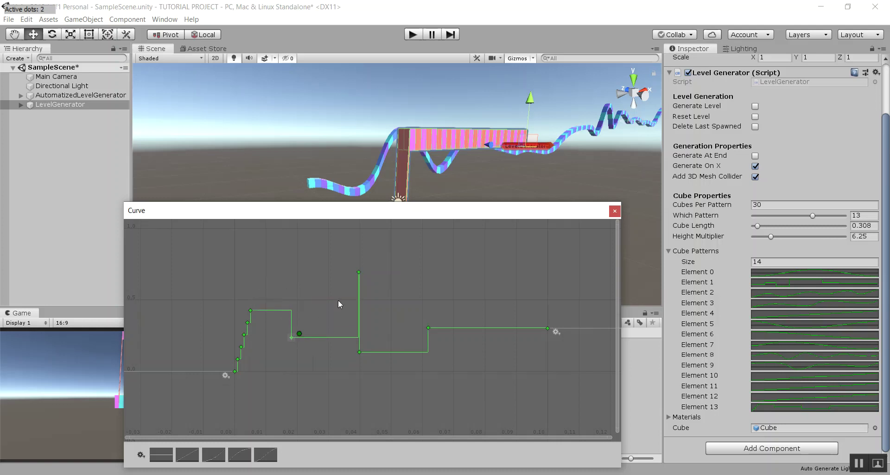
pyautogui.moveTo(358, 272); pyautogui.dragTo(336, 256)
pyautogui.moveTo(251, 309); pyautogui.dragTo(263, 370)
pyautogui.click(614, 211)
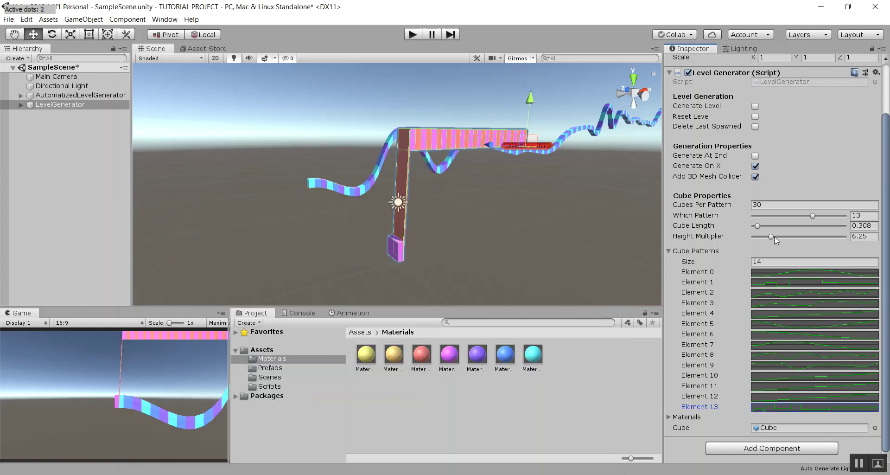
# - Reset the level and generate two consecutive sections with the edited pattern 13
pyautogui.click(755, 126)
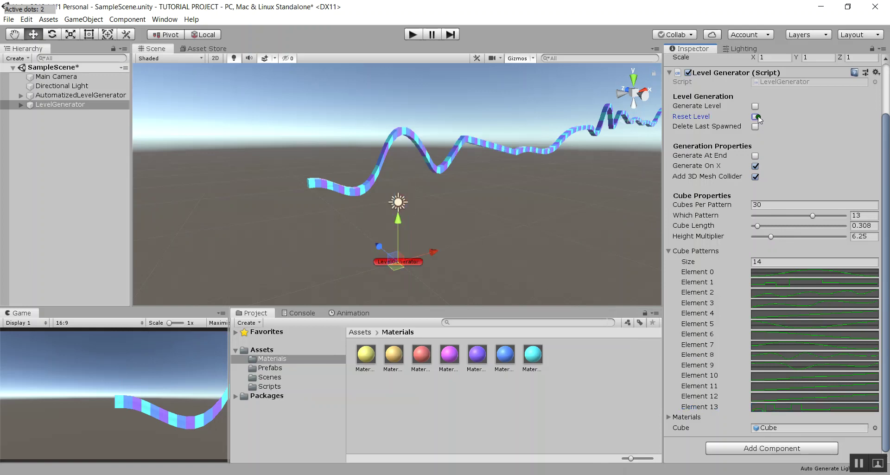
pyautogui.click(755, 106)
pyautogui.keyDown('alt'); pyautogui.moveTo(571, 148); pyautogui.dragTo(444, 152); pyautogui.keyUp('alt')
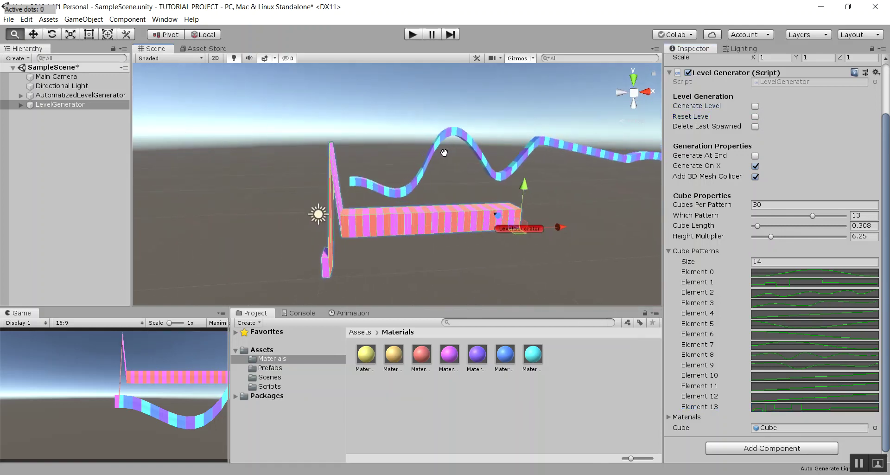
pyautogui.click(755, 106)
pyautogui.keyDown('alt'); pyautogui.moveTo(609, 157); pyautogui.dragTo(597, 192); pyautogui.keyUp('alt')
pyautogui.scroll(-5, 589, 193)
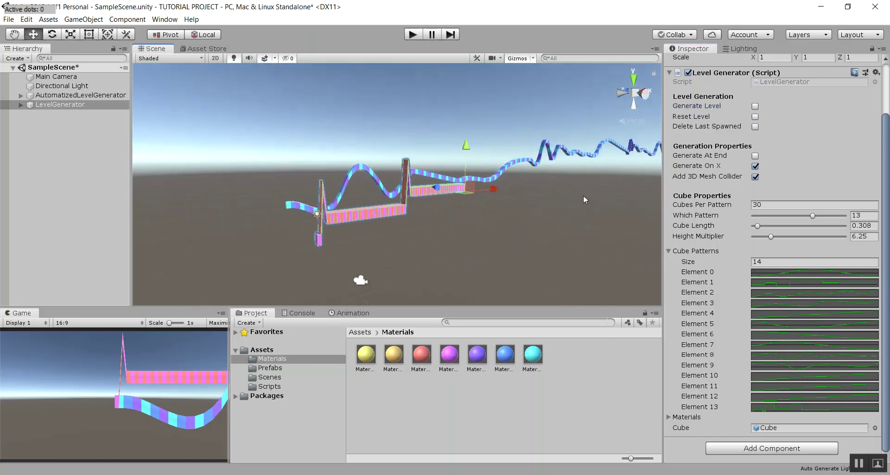
# - Set Which Pattern to 0 after viewing the Element 0 curve, and delete the two spawned sections
pyautogui.click(781, 271)
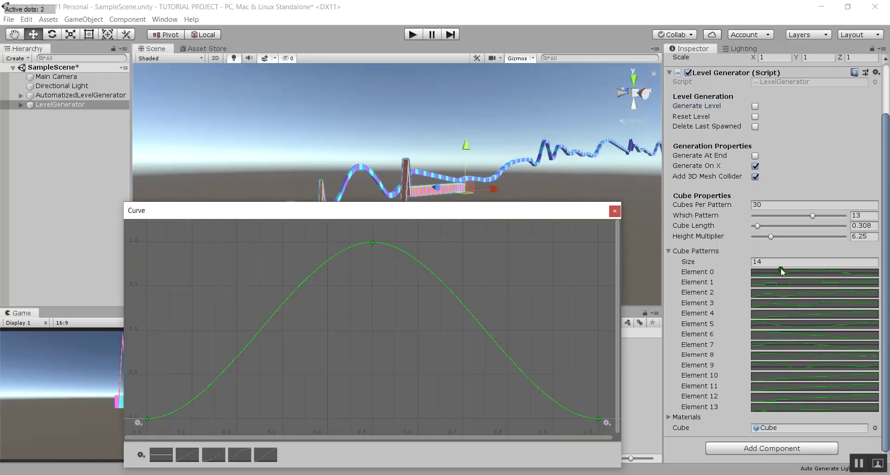
pyautogui.click(615, 210)
pyautogui.moveTo(813, 216); pyautogui.dragTo(752, 216)
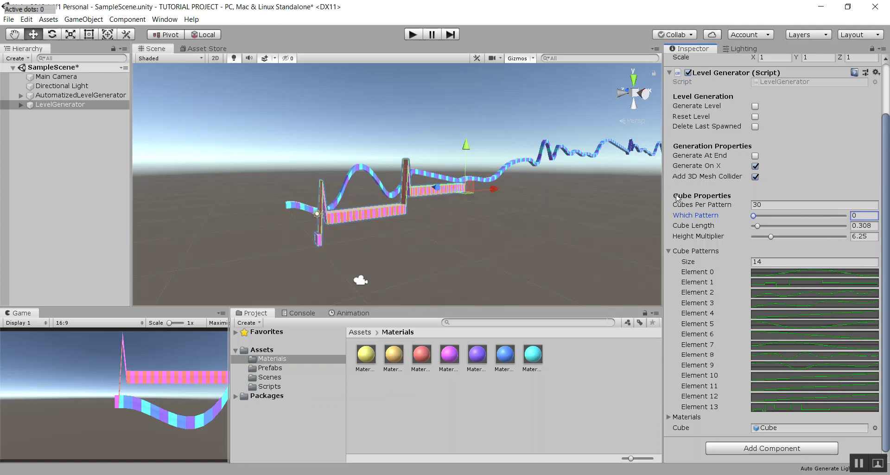
pyautogui.click(754, 127)
pyautogui.click(754, 126)
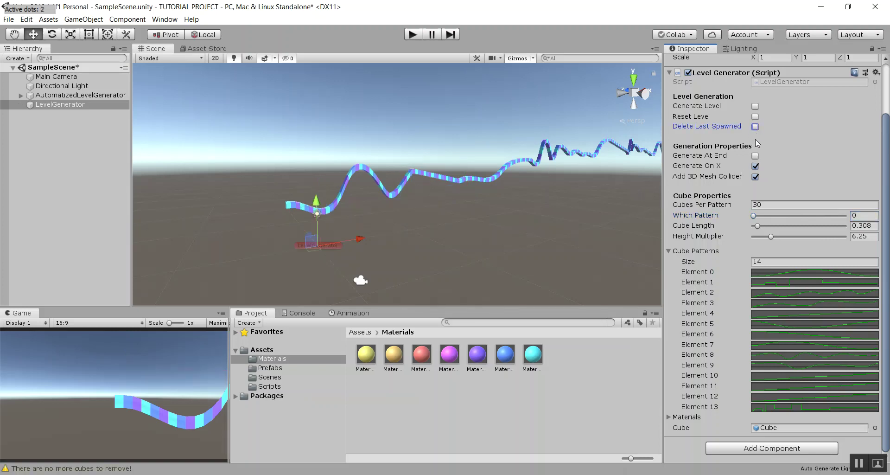
# - Enable Generate At End and generate a 30-cube section with pattern 0
pyautogui.scroll(2, 376, 223)
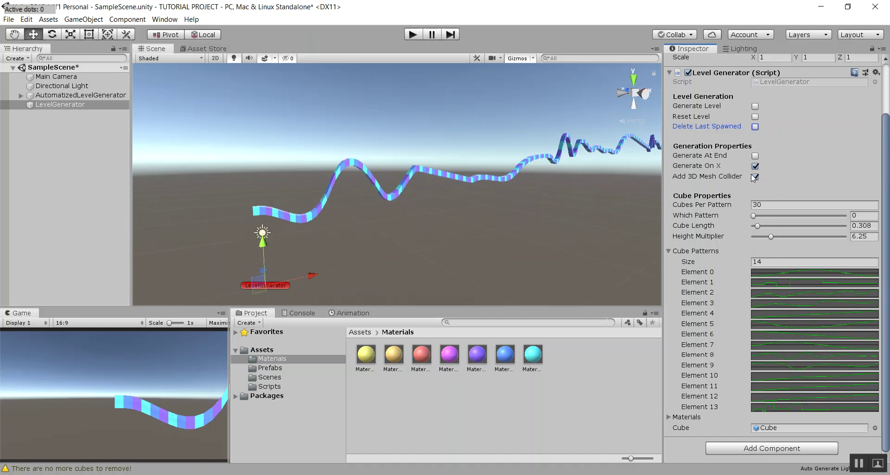
pyautogui.click(755, 156)
pyautogui.click(755, 107)
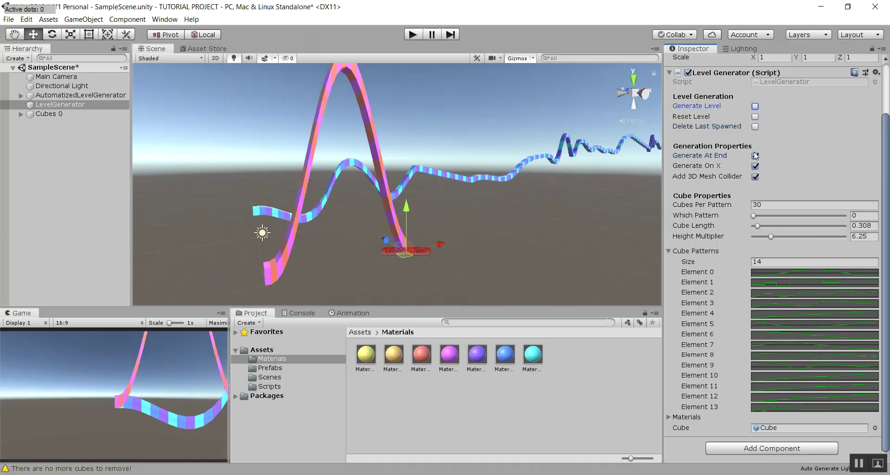
# - Turn the Element 0 curve into a valley by moving its middle key down to about -3, and close the curve editor
pyautogui.click(791, 275)
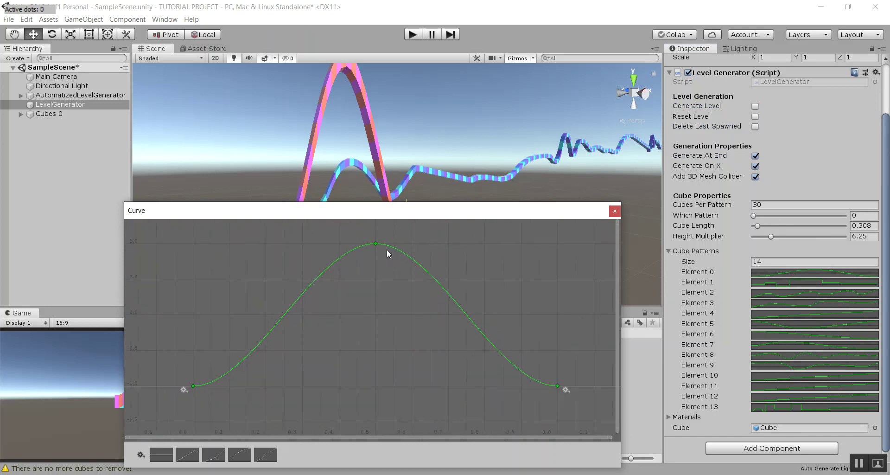
pyautogui.moveTo(378, 245); pyautogui.dragTo(382, 433)
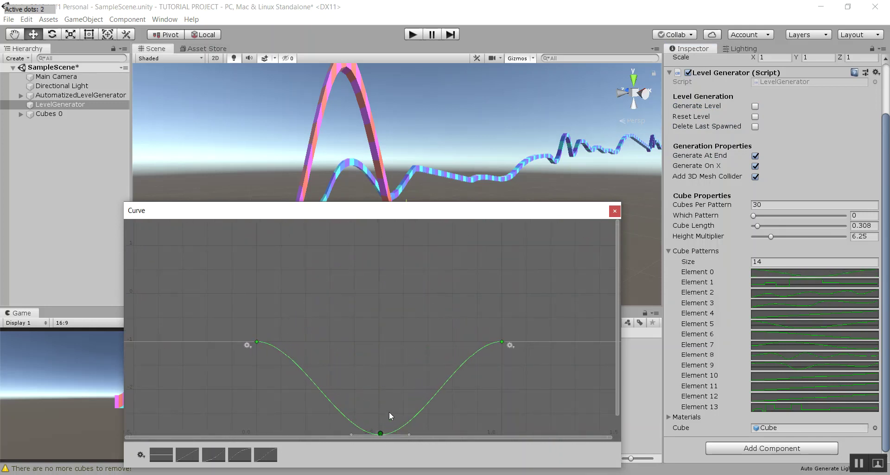
pyautogui.click(613, 212)
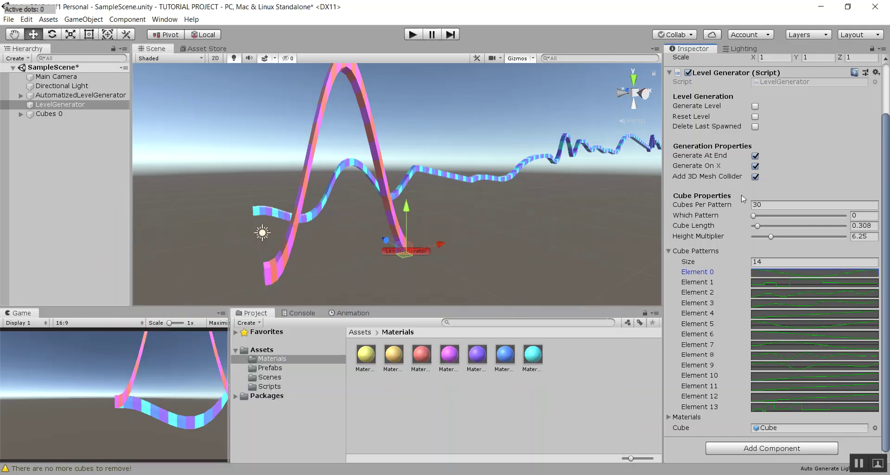
# - Generate two more 30-cube sections with the valley-shaped pattern 0
pyautogui.click(755, 107)
pyautogui.moveTo(478, 169); pyautogui.dragTo(391, 153, button='right')
pyautogui.keyDown('alt'); pyautogui.moveTo(391, 154); pyautogui.dragTo(347, 153); pyautogui.keyUp('alt')
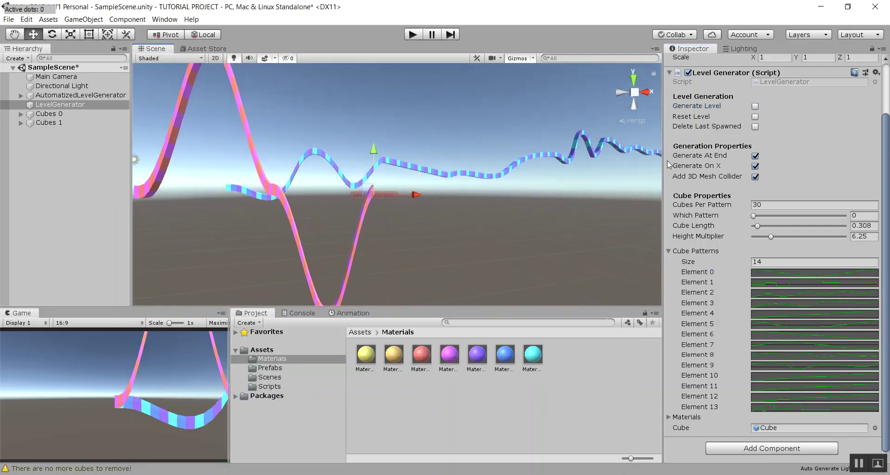
pyautogui.click(754, 107)
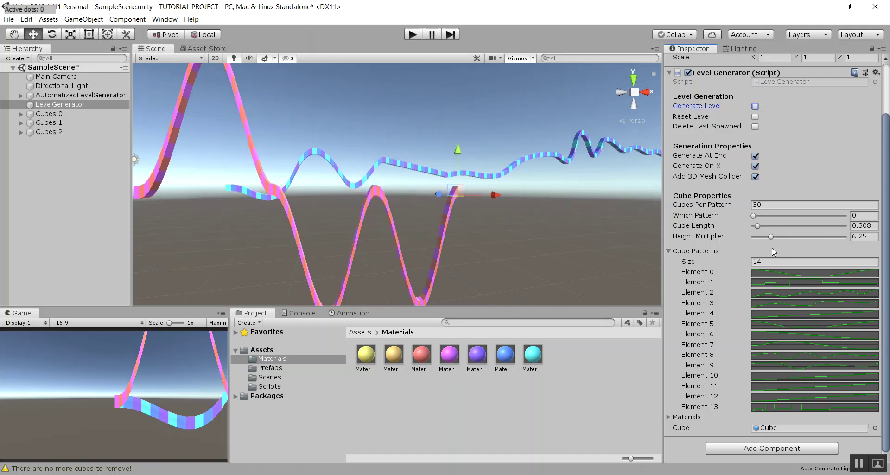
# - Nearly flatten the Element 0 curve by raising its middle key to about -1.04, and generate a section with it
pyautogui.click(760, 272)
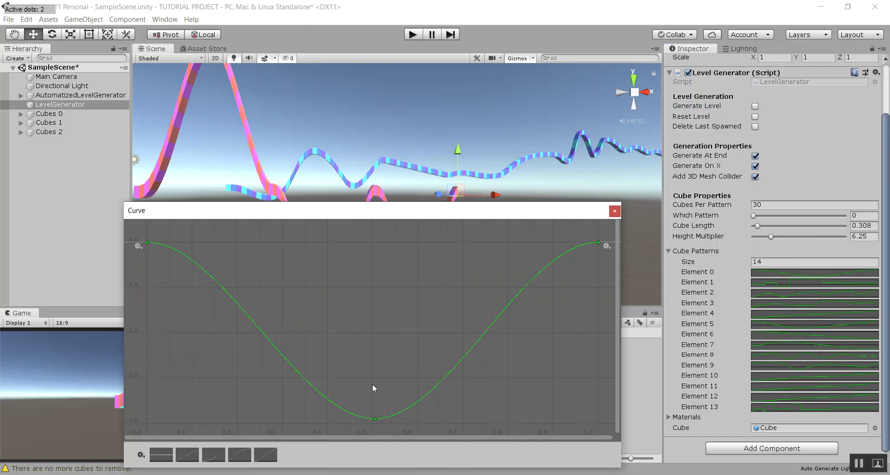
pyautogui.doubleClick(373, 416)
pyautogui.moveTo(373, 416); pyautogui.dragTo(378, 245)
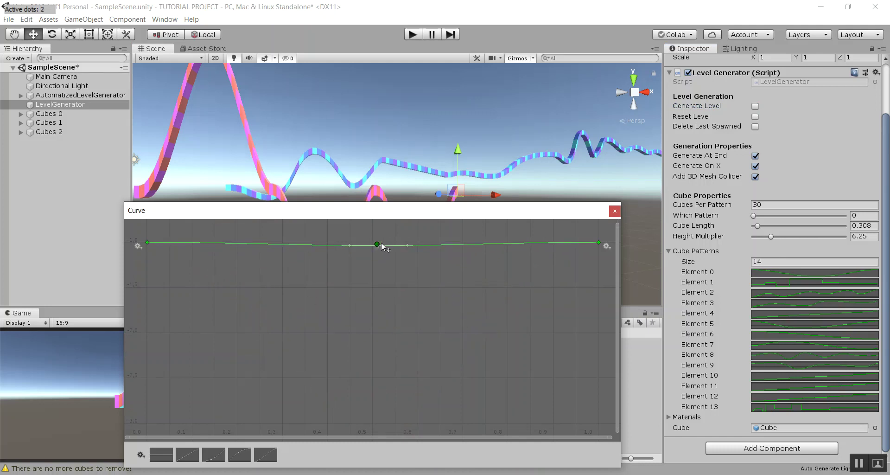
pyautogui.click(615, 210)
pyautogui.click(756, 106)
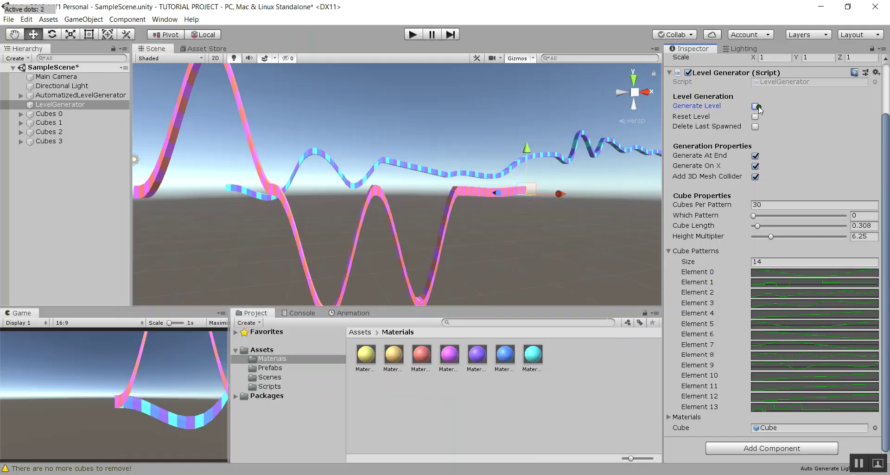
# - Set Cubes Per Pattern to 100 and generate a section with the flattened pattern 0
pyautogui.click(787, 208)
pyautogui.write('100')
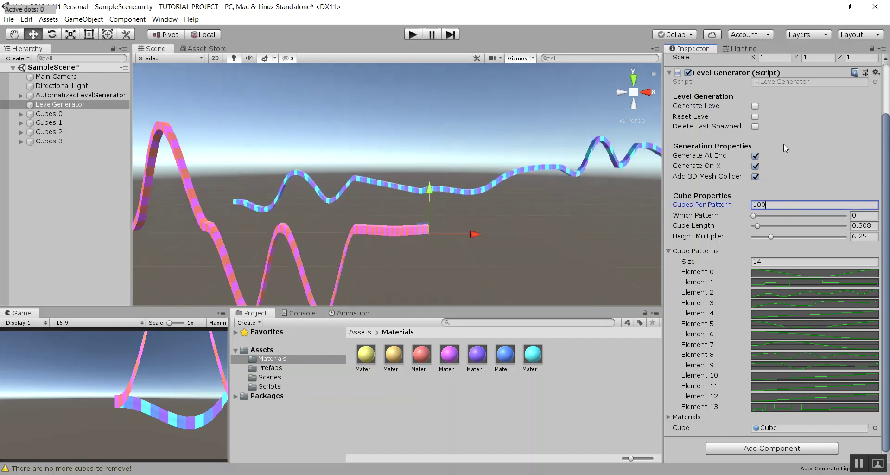
pyautogui.click(755, 107)
pyautogui.moveTo(490, 232); pyautogui.dragTo(475, 213, button='middle')
pyautogui.scroll(4, 493, 244)
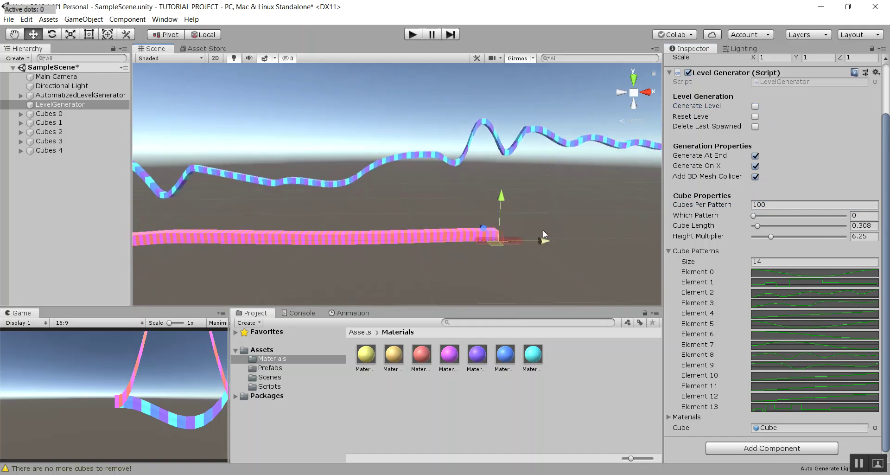
# - Disable Generate On X and generate a 100-cube section in the other direction
pyautogui.click(754, 167)
pyautogui.click(754, 107)
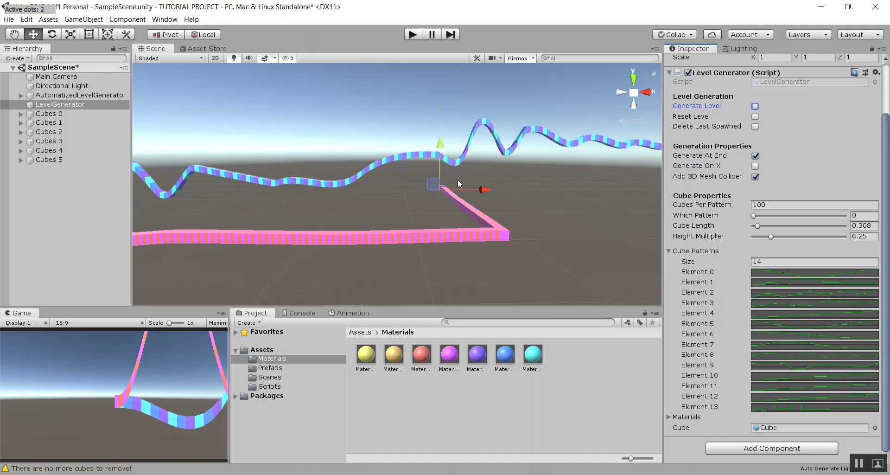
pyautogui.moveTo(457, 181); pyautogui.dragTo(450, 195, button='right')
pyautogui.moveTo(450, 194); pyautogui.dragTo(278, 202, button='middle')
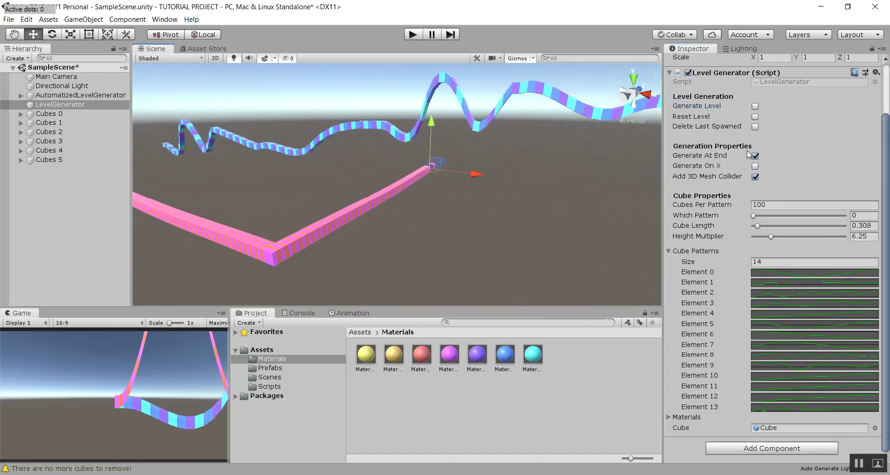
# - Re-enable Generate On X and make the Element 0 curve rise, with its middle key about -0.92 and end key about -0.83
pyautogui.click(755, 167)
pyautogui.click(767, 273)
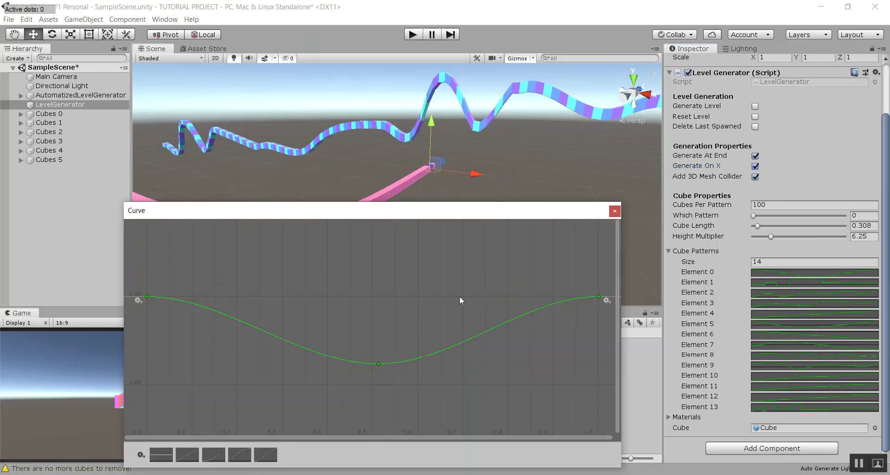
pyautogui.moveTo(376, 363); pyautogui.dragTo(378, 157)
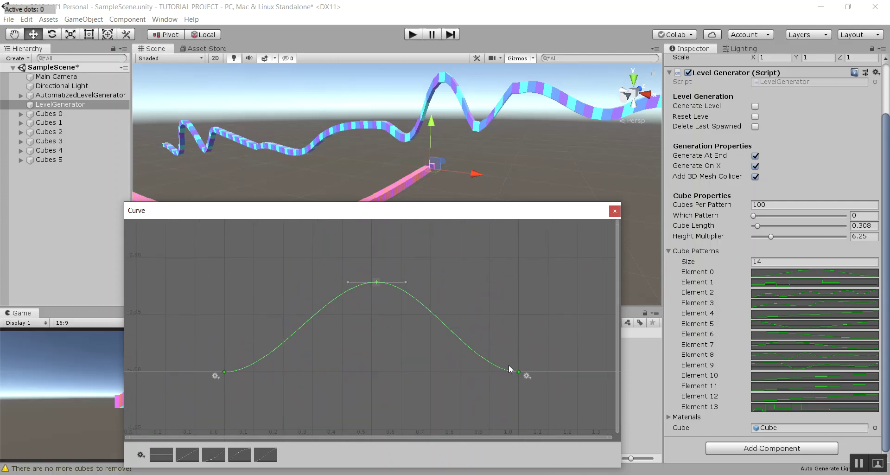
pyautogui.moveTo(516, 371); pyautogui.dragTo(501, 203)
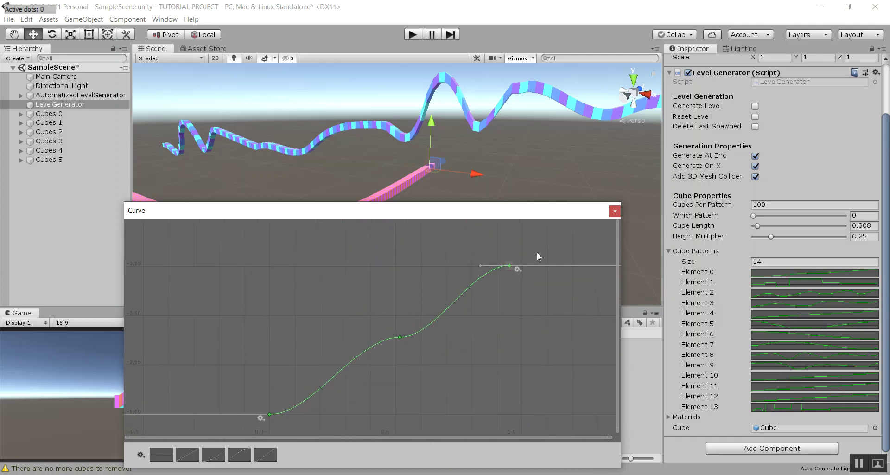
pyautogui.moveTo(508, 265); pyautogui.dragTo(522, 242)
pyautogui.click(615, 211)
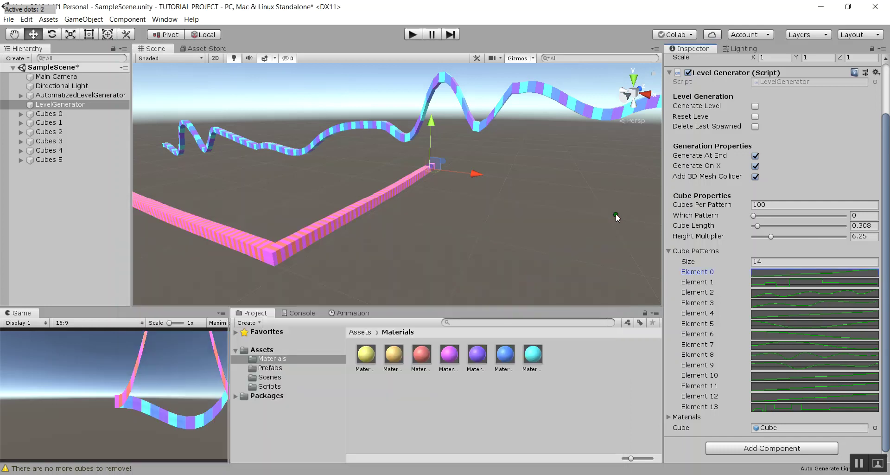
# - Generate a 100-cube section along X with the slightly rising pattern 0
pyautogui.click(754, 106)
pyautogui.moveTo(522, 175); pyautogui.dragTo(558, 166, button='right')
pyautogui.moveTo(558, 167); pyautogui.dragTo(528, 174, button='middle')
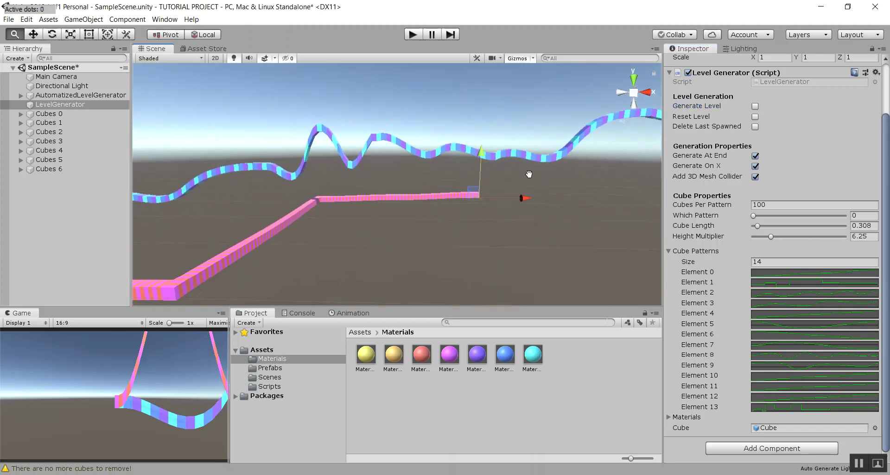
# - Set the end key of the Element 0 curve to time 1 and value 1
pyautogui.click(752, 214)
pyautogui.click(765, 274)
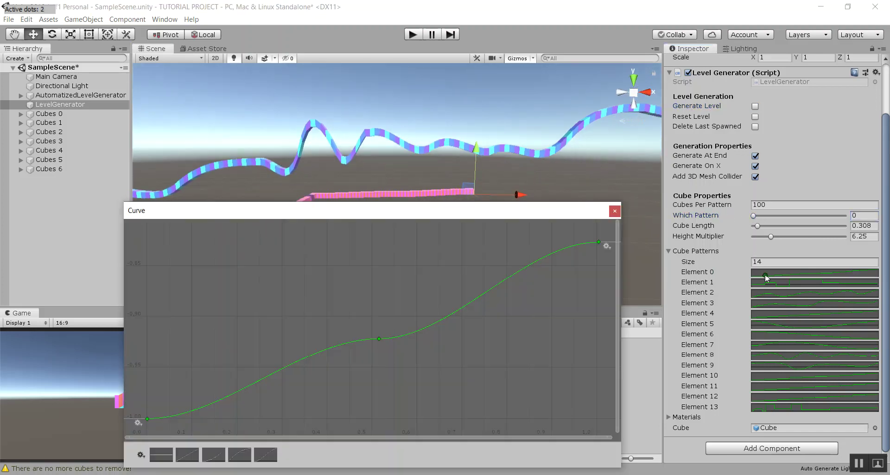
pyautogui.rightClick(599, 241)
pyautogui.click(616, 258)
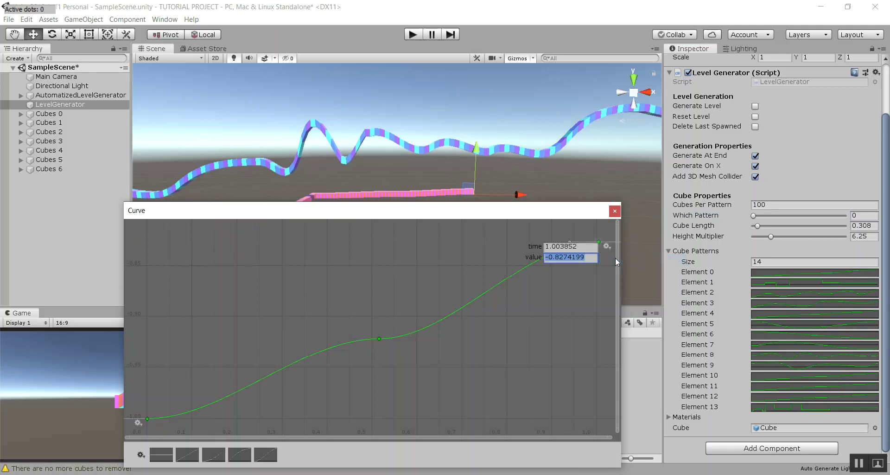
pyautogui.click(592, 246)
pyautogui.write('1')
pyautogui.click(589, 257)
pyautogui.write('1')
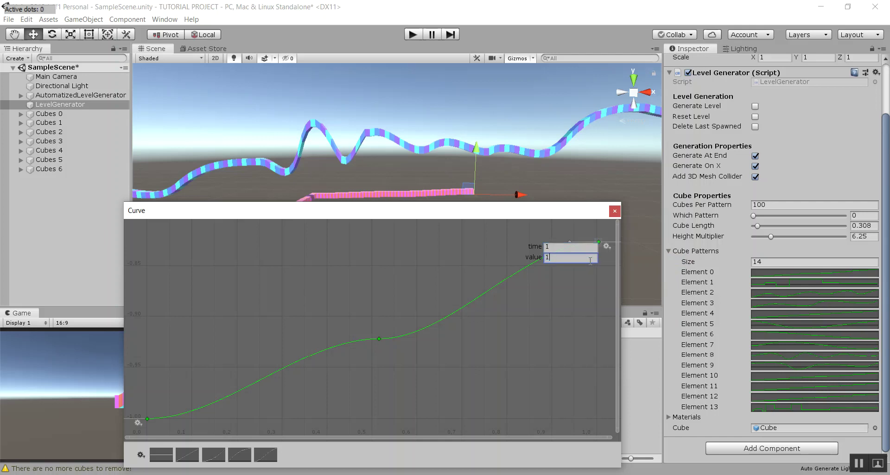
pyautogui.press('Return')
pyautogui.scroll(-10, 542, 259)
pyautogui.moveTo(492, 292)
pyautogui.mouseDown(button='middle')
pyautogui.moveTo(475, 384)
pyautogui.moveTo(492, 289)
pyautogui.mouseUp(button='middle')
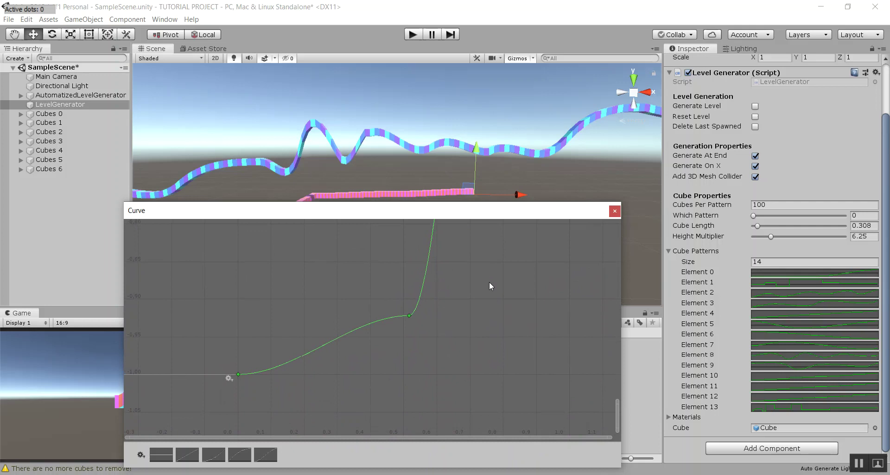
# - Delete the middle key of the Element 0 curve
pyautogui.rightClick(409, 319)
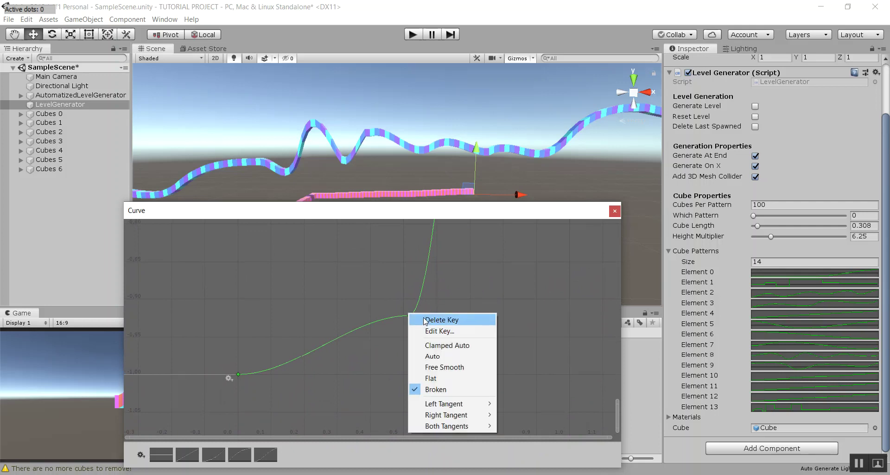
pyautogui.click(423, 319)
pyautogui.scroll(-5, 416, 288)
pyautogui.moveTo(415, 285); pyautogui.dragTo(386, 380, button='middle')
pyautogui.scroll(-8, 388, 358)
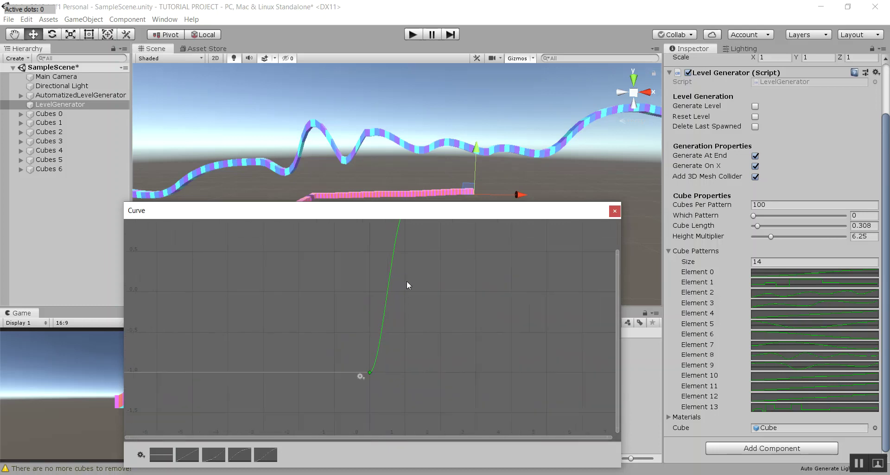
pyautogui.moveTo(407, 274); pyautogui.dragTo(399, 294, button='middle')
pyautogui.scroll(2, 385, 346)
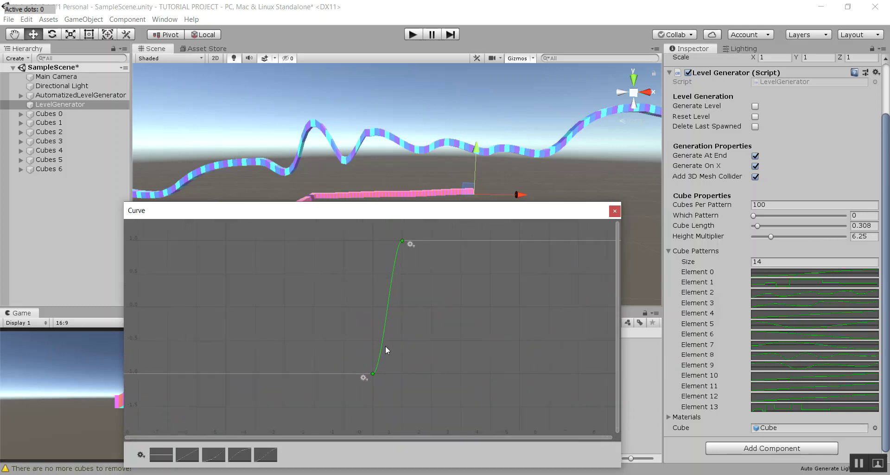
# - Set the value of the Element 0 curve's first key to 0 and close the curve editor
pyautogui.rightClick(374, 379)
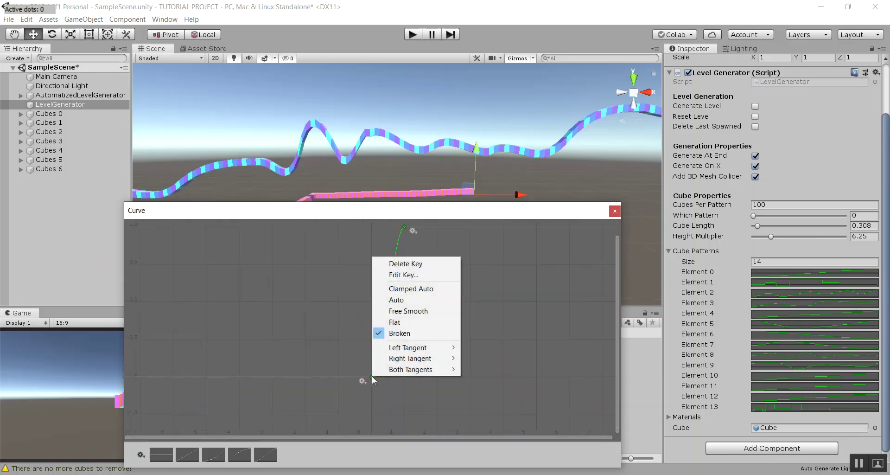
pyautogui.click(410, 277)
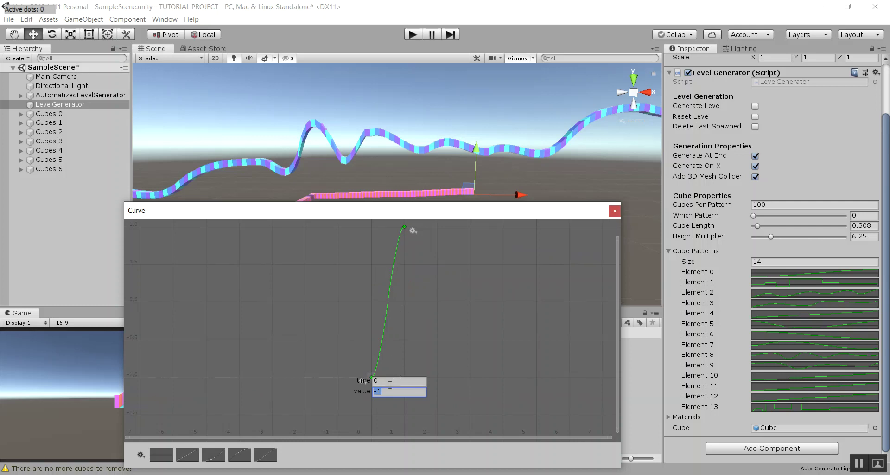
pyautogui.write('0')
pyautogui.press('Return')
pyautogui.press('f')
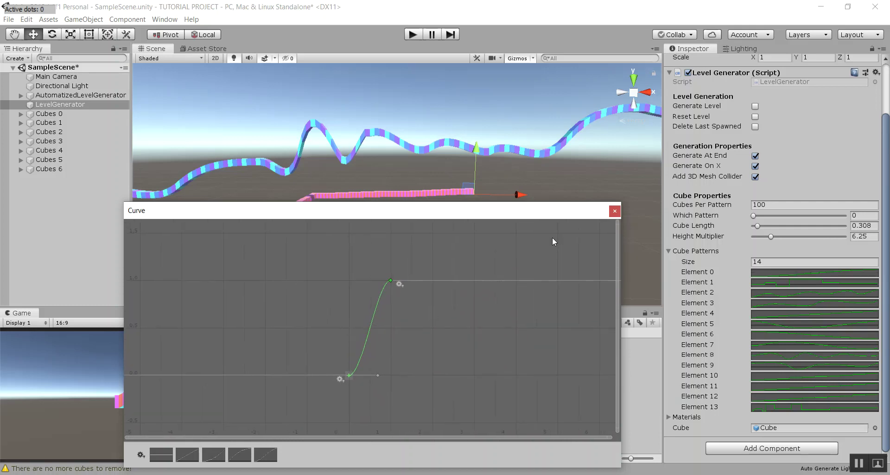
pyautogui.click(615, 211)
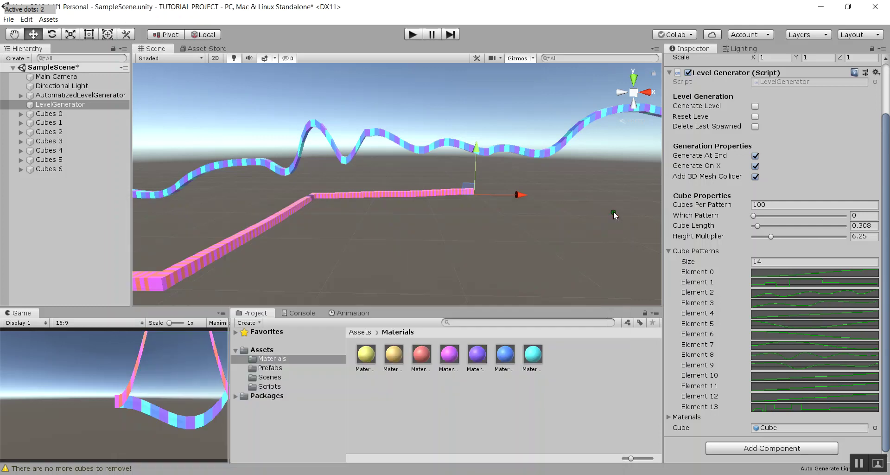
# - Generate a 100-cube section with the two-key pattern 0 running from 0 to 1
pyautogui.click(755, 106)
pyautogui.moveTo(544, 139); pyautogui.dragTo(395, 135, button='middle')
pyautogui.scroll(2, 395, 139)
# - Raise the Height Multiplier to 20 and generate another section with pattern 0
pyautogui.moveTo(772, 236); pyautogui.dragTo(845, 232)
pyautogui.click(755, 106)
pyautogui.moveTo(650, 128); pyautogui.dragTo(425, 256, button='middle')
pyautogui.scroll(2, 459, 241)
pyautogui.moveTo(492, 229); pyautogui.dragTo(524, 216, button='right')
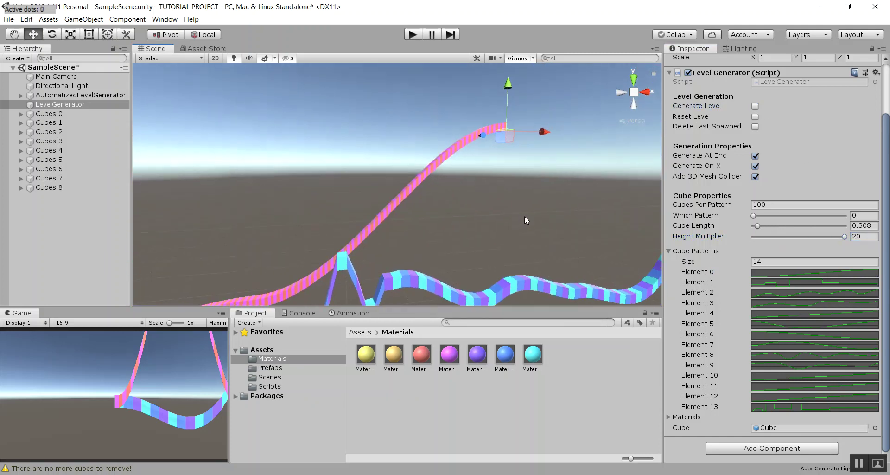
pyautogui.scroll(-2, 448, 234)
pyautogui.moveTo(448, 234); pyautogui.dragTo(570, 200, button='middle')
pyautogui.scroll(-2, 374, 224)
pyautogui.moveTo(393, 225); pyautogui.dragTo(490, 205, button='middle')
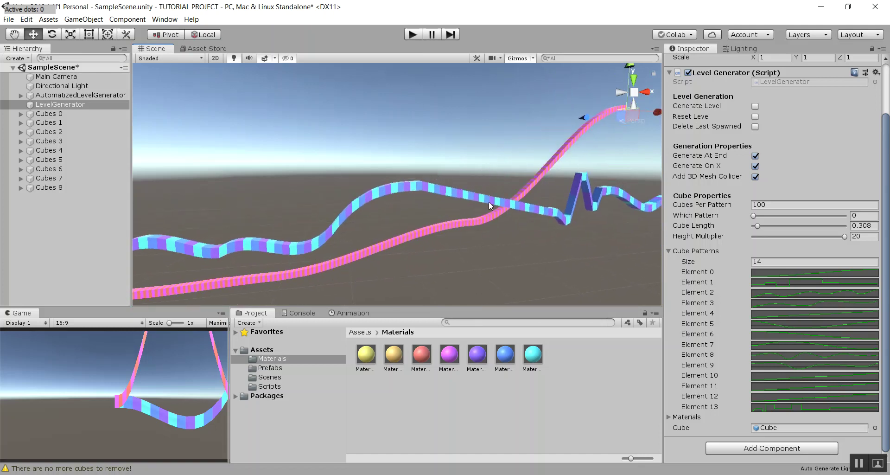
# - Reset the level and frame the LevelGenerator object in the scene
pyautogui.click(755, 117)
pyautogui.doubleClick(56, 105)
pyautogui.scroll(9, 341, 194)
pyautogui.moveTo(404, 179); pyautogui.dragTo(425, 214, button='right')
pyautogui.press('e')
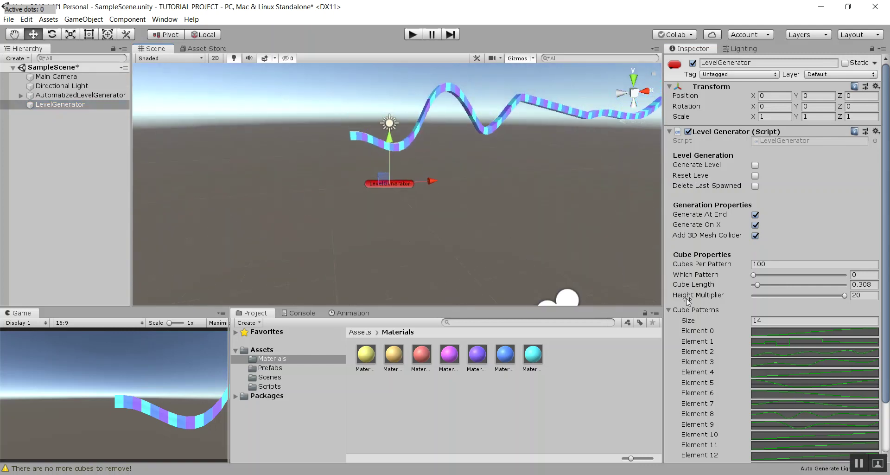
# - Collapse the cube patterns, assign Material 2 as Element 0 of the LevelGenerator's Materials list, and set the list size to 1
pyautogui.click(687, 310)
pyautogui.click(680, 322)
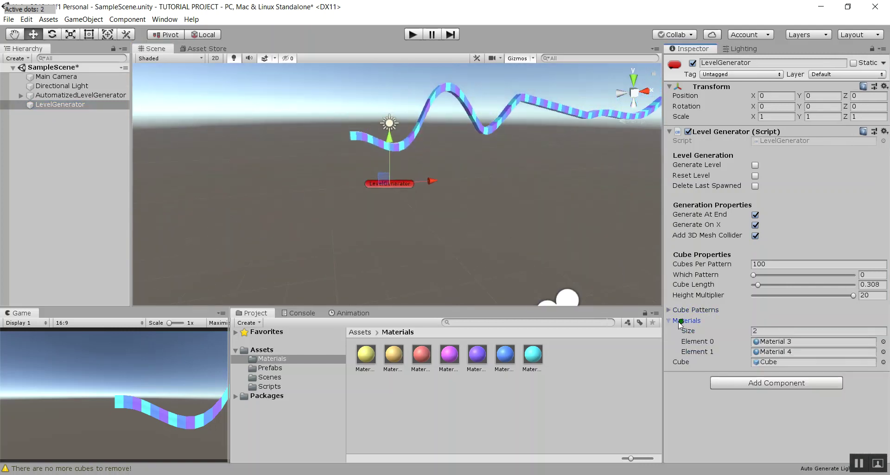
pyautogui.moveTo(399, 357); pyautogui.dragTo(765, 342)
pyautogui.write('0')
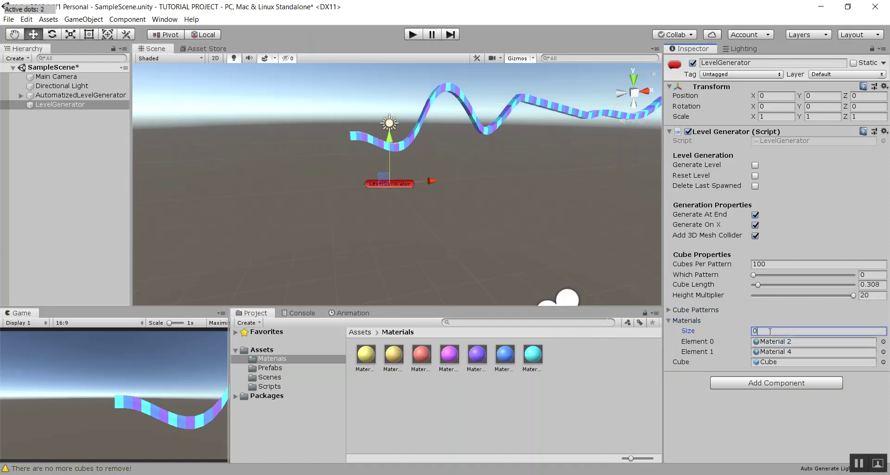
pyautogui.press('Return')
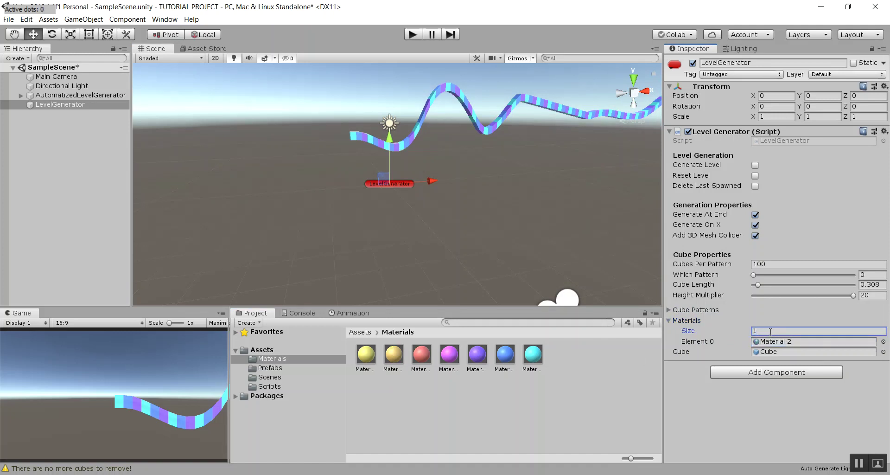
# - Select the AutomatizedLevelGenerator object and reset its level
pyautogui.moveTo(403, 156); pyautogui.dragTo(515, 172, button='right')
pyautogui.click(93, 95)
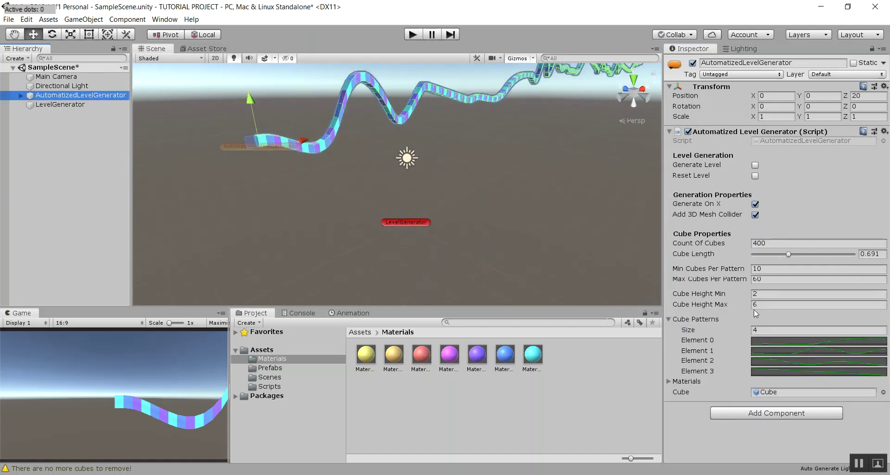
pyautogui.click(755, 176)
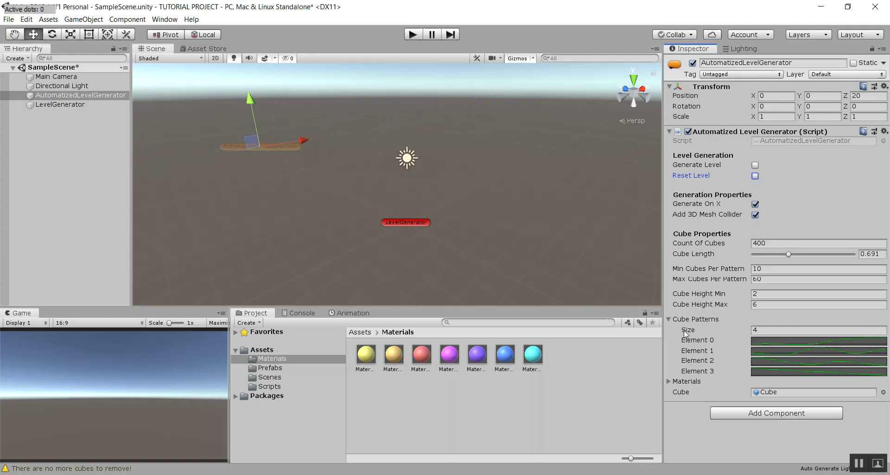
# - Clear the AutomatizedLevelGenerator's Materials list by setting its size to 0
pyautogui.click(682, 381)
pyautogui.click(772, 393)
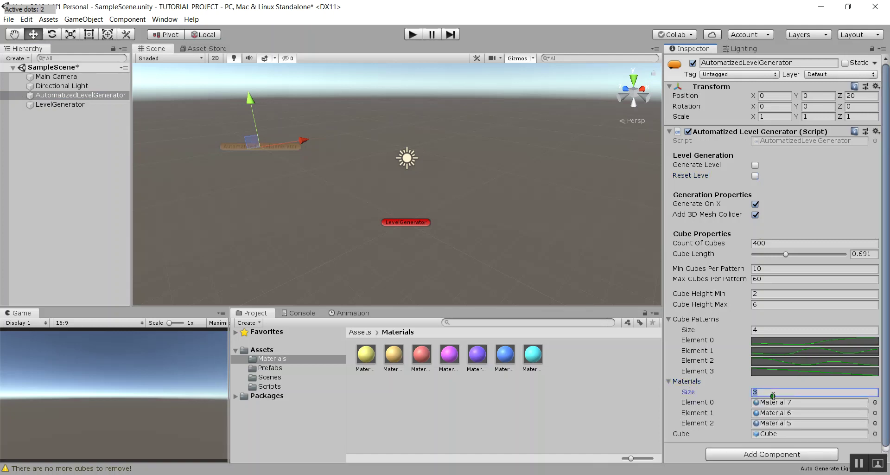
pyautogui.press('Return')
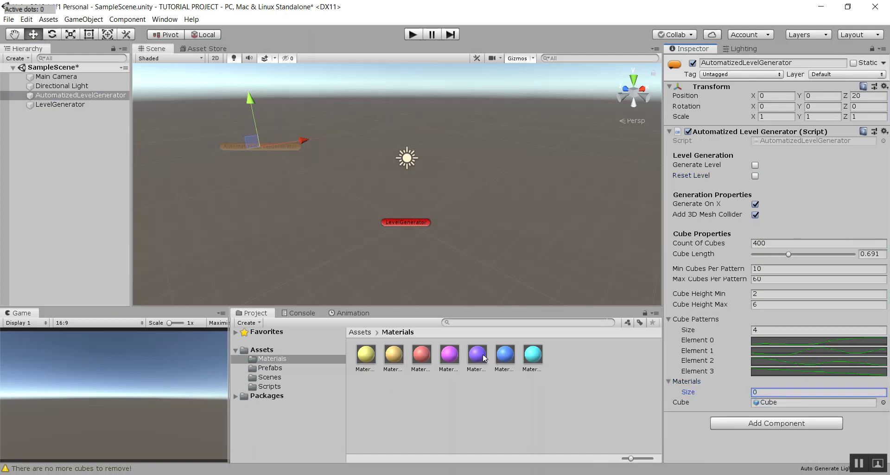
# - Add Material 7 to the AutomatizedLevelGenerator's Materials list as Element 0 and generate its level
pyautogui.moveTo(533, 354); pyautogui.dragTo(697, 388)
pyautogui.click(755, 166)
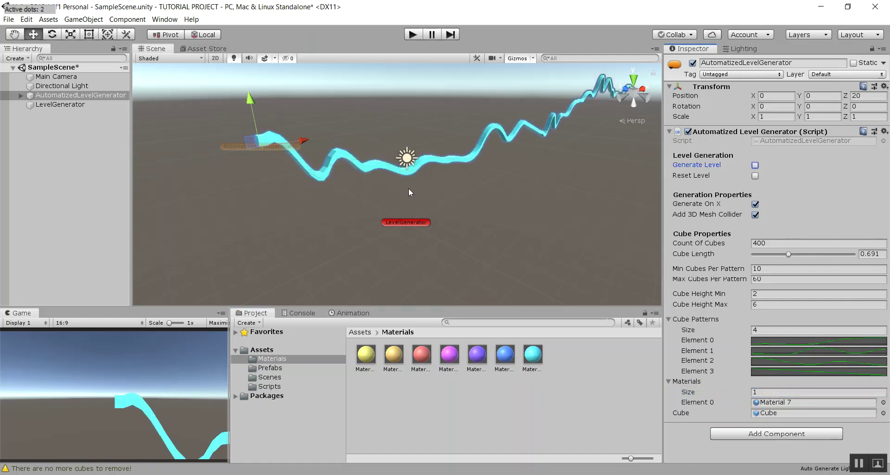
pyautogui.moveTo(409, 188); pyautogui.dragTo(418, 157, button='right')
pyautogui.scroll(3, 418, 157)
pyautogui.moveTo(410, 198); pyautogui.dragTo(469, 131, button='middle')
pyautogui.scroll(2, 482, 176)
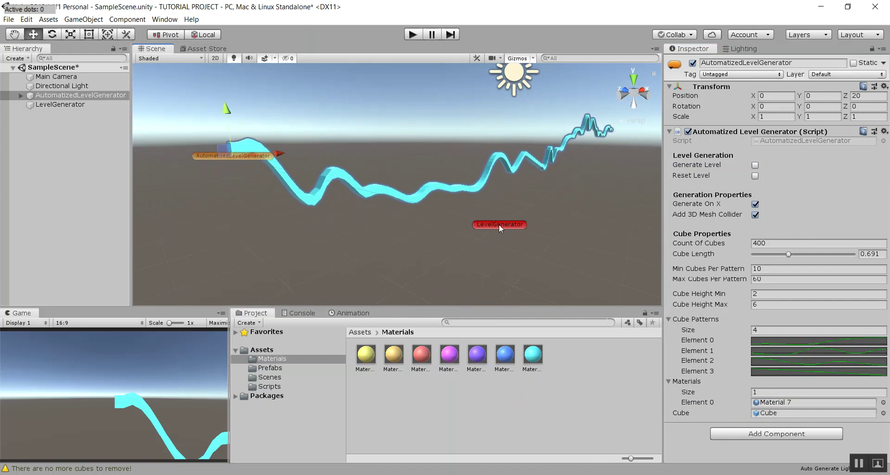
# - Select the LevelGenerator object and generate one cube section using pattern 0, 100 cubes and Material 2
pyautogui.click(499, 226)
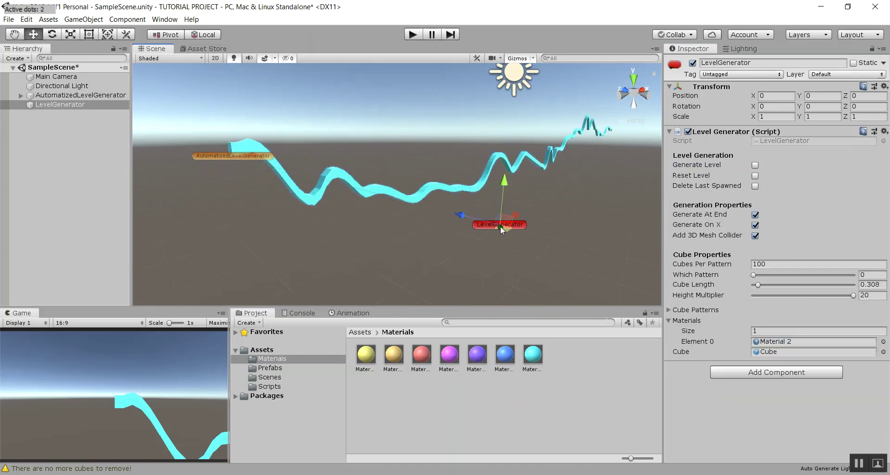
pyautogui.click(754, 166)
pyautogui.scroll(-3, 561, 170)
pyautogui.moveTo(560, 171); pyautogui.dragTo(395, 235, button='middle')
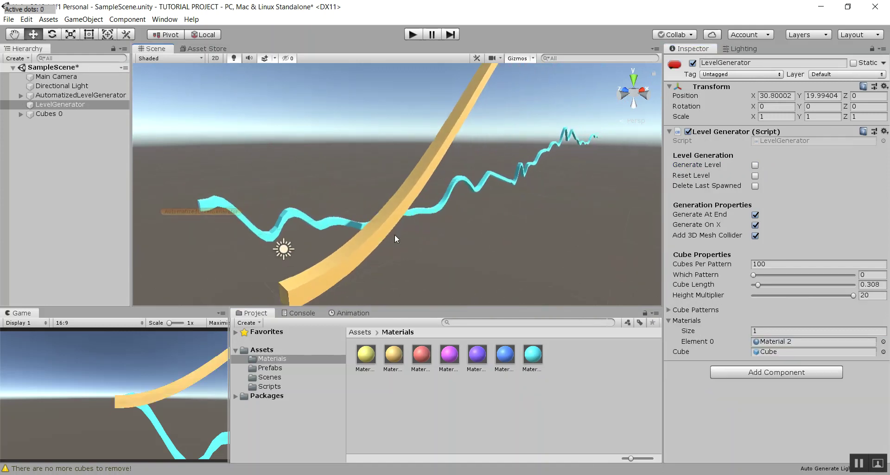
pyautogui.scroll(-3, 395, 235)
pyautogui.moveTo(502, 141); pyautogui.dragTo(371, 342, button='middle')
pyautogui.moveTo(429, 201); pyautogui.dragTo(362, 266, button='right')
pyautogui.moveTo(362, 266); pyautogui.dragTo(301, 229, button='middle')
pyautogui.moveTo(519, 219); pyautogui.dragTo(490, 240, button='middle')
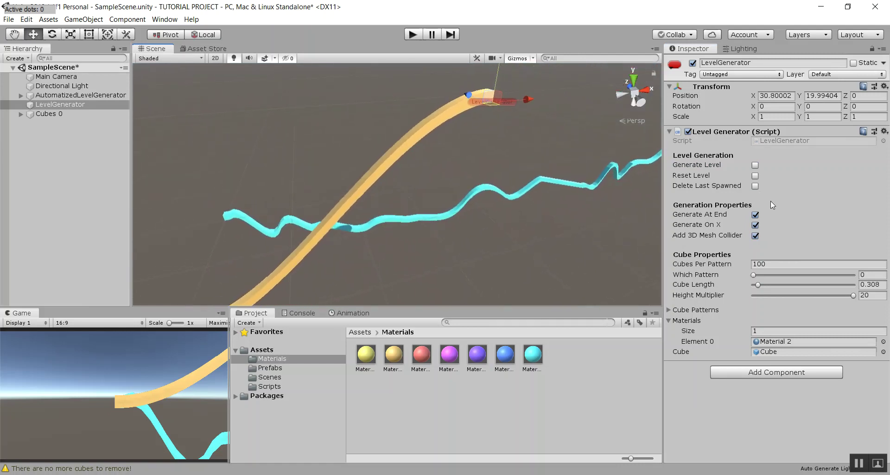
# - Generate three more cube sections at the end of the LevelGenerator's existing section
pyautogui.click(755, 166)
pyautogui.moveTo(529, 187); pyautogui.dragTo(596, 101, button='right')
pyautogui.doubleClick(756, 166)
pyautogui.moveTo(461, 246); pyautogui.dragTo(493, 205, button='right')
pyautogui.keyDown('alt'); pyautogui.moveTo(493, 205); pyautogui.dragTo(458, 266); pyautogui.keyUp('alt')
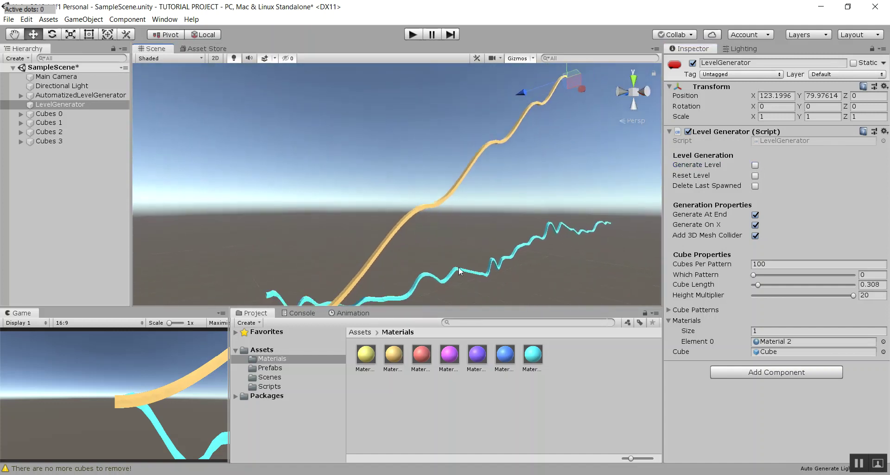
pyautogui.scroll(-3, 458, 266)
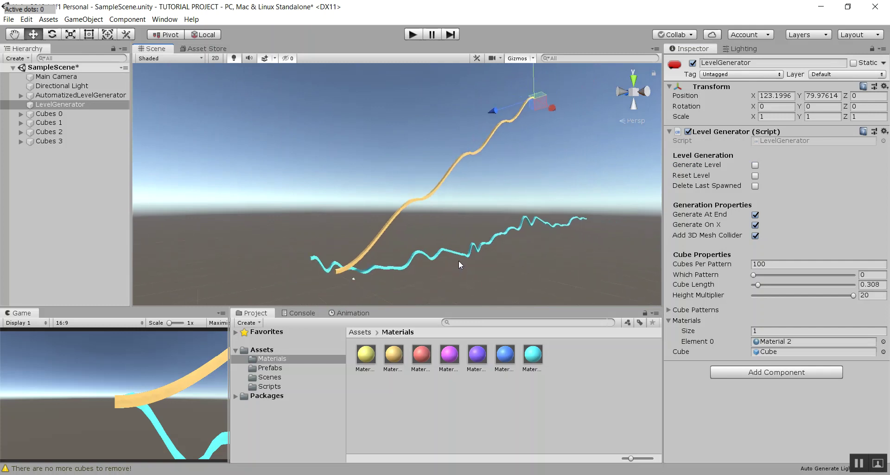
# - Reset the LevelGenerator's level and select the AutomatizedLevelGenerator object
pyautogui.click(755, 175)
pyautogui.click(96, 98)
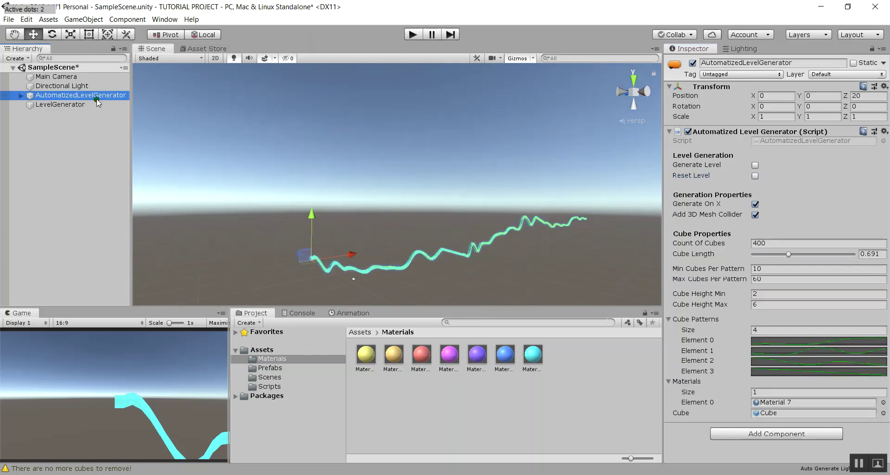